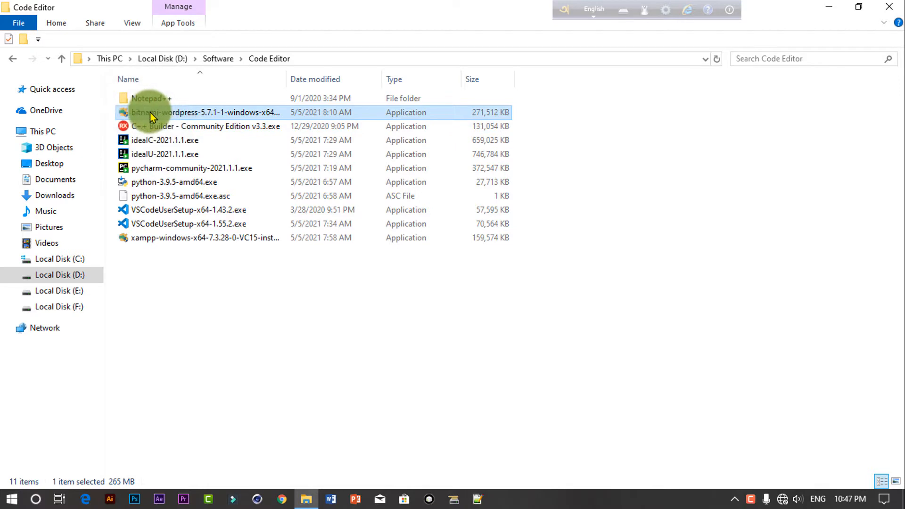
Step: Select xampp-windows-x64-7.3.28-0-VC15-installer.exe in D:\Software\Code Editor
click(210, 239)
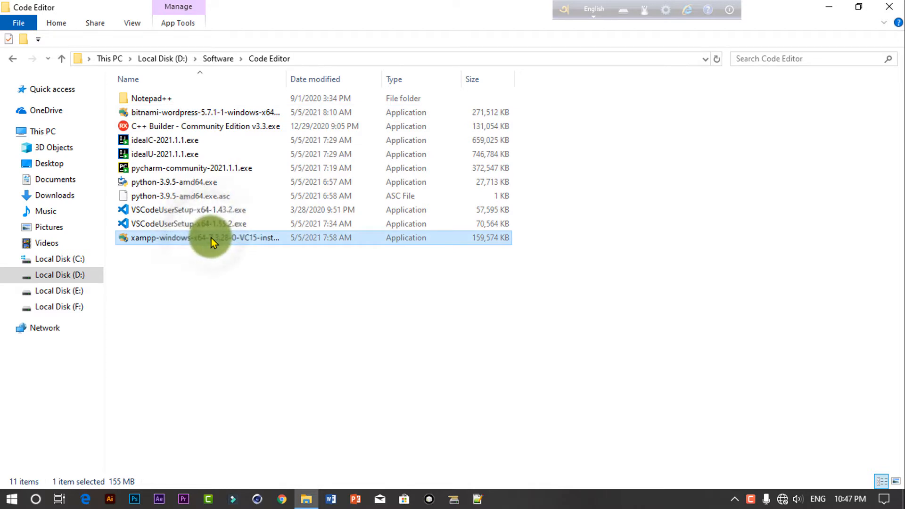
Step: Launch the XAMPP installer, accept the UAC warning and keep every component selected
double_click(212, 237)
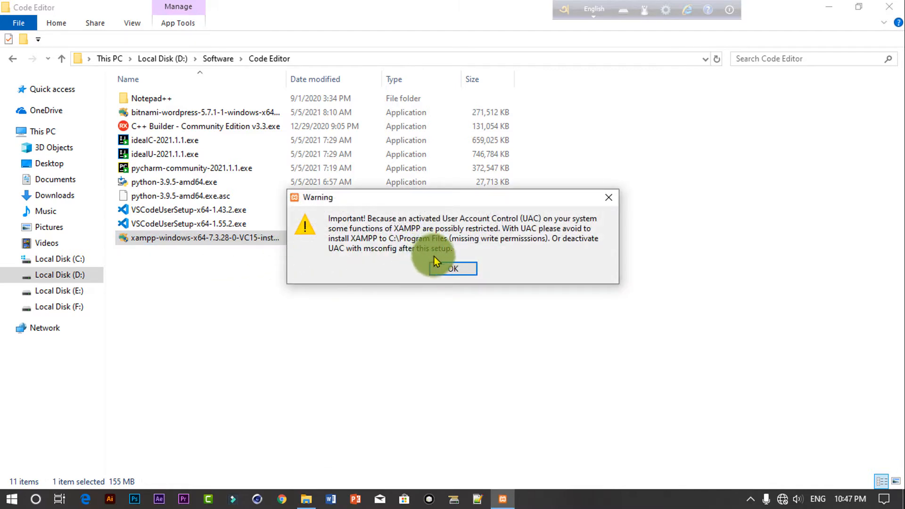
click(467, 268)
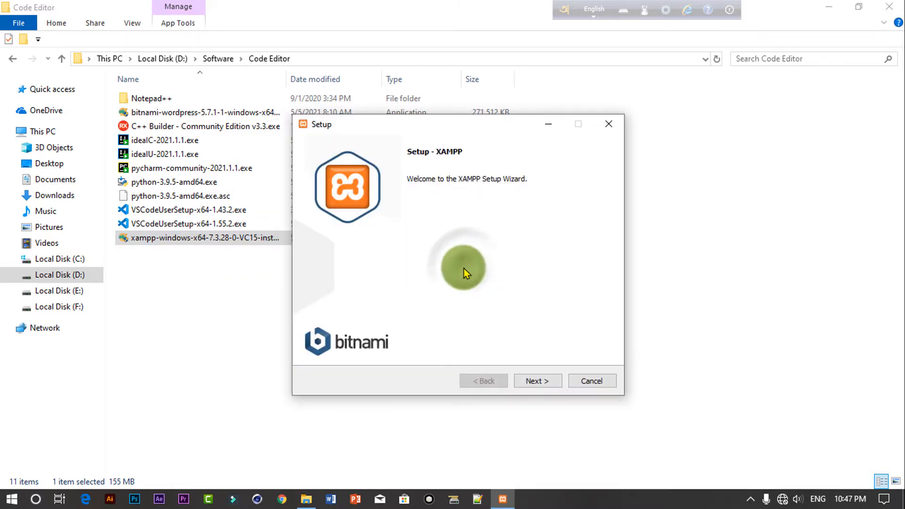
click(541, 381)
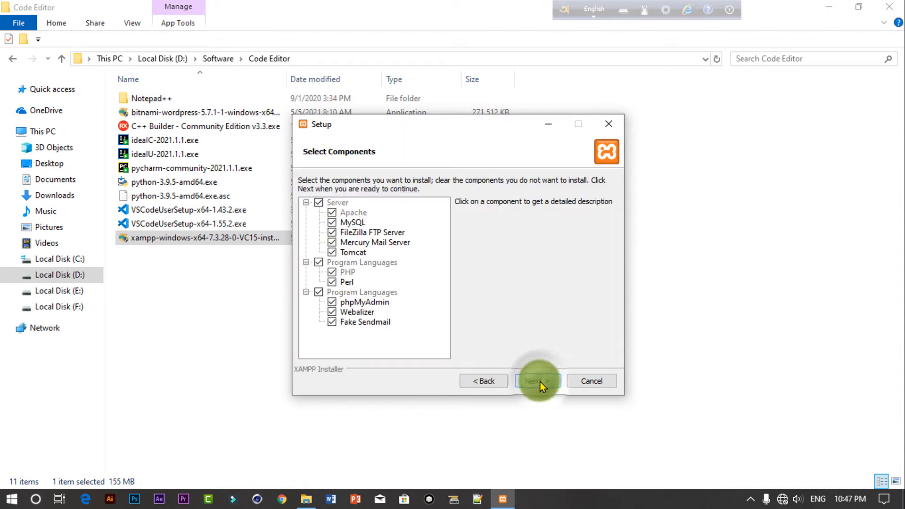
click(333, 241)
click(330, 232)
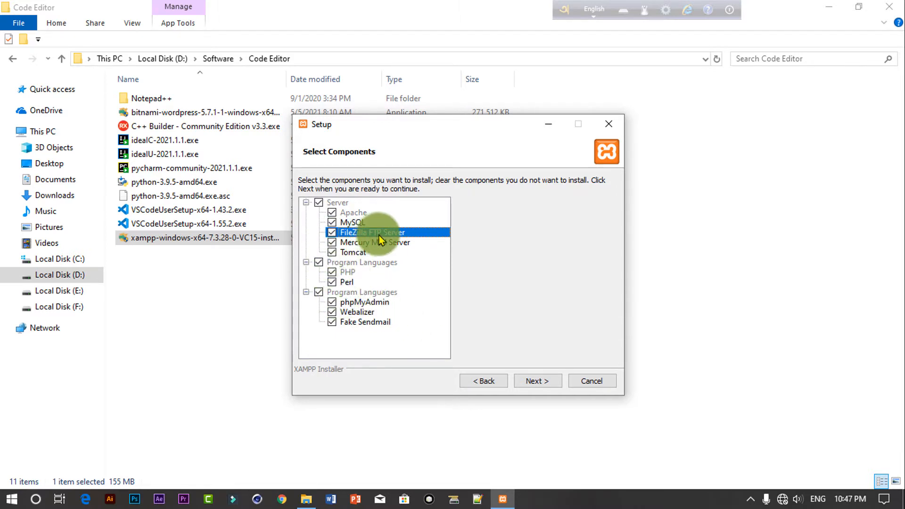
click(401, 252)
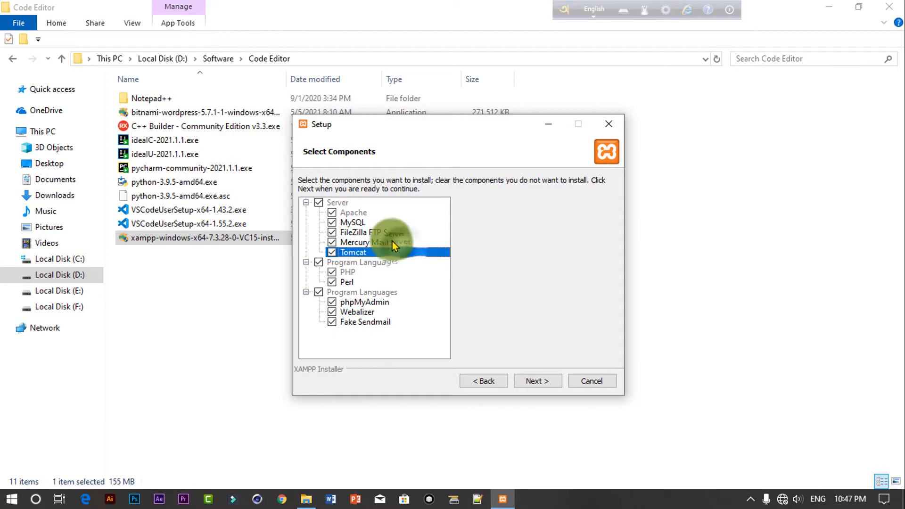
click(548, 383)
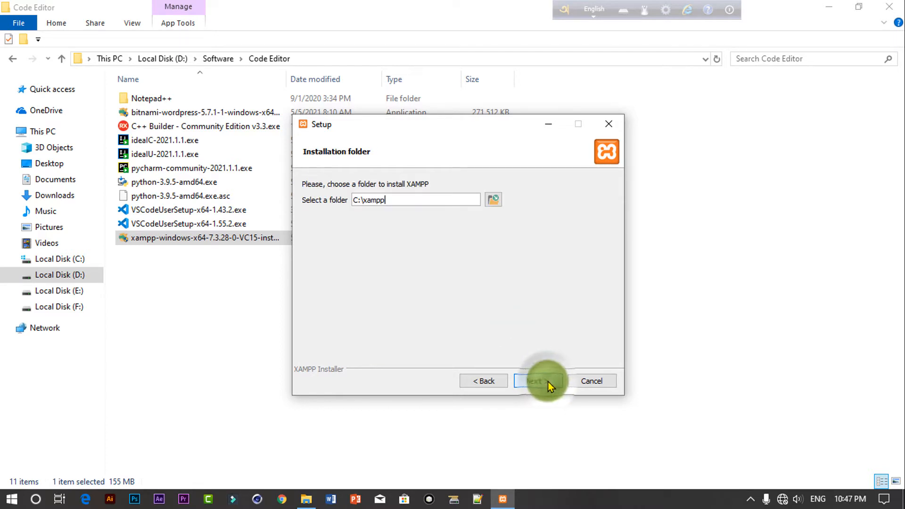
Step: Keep C:\xampp as install folder and English as language, then begin installing
drag(393, 200, 321, 204)
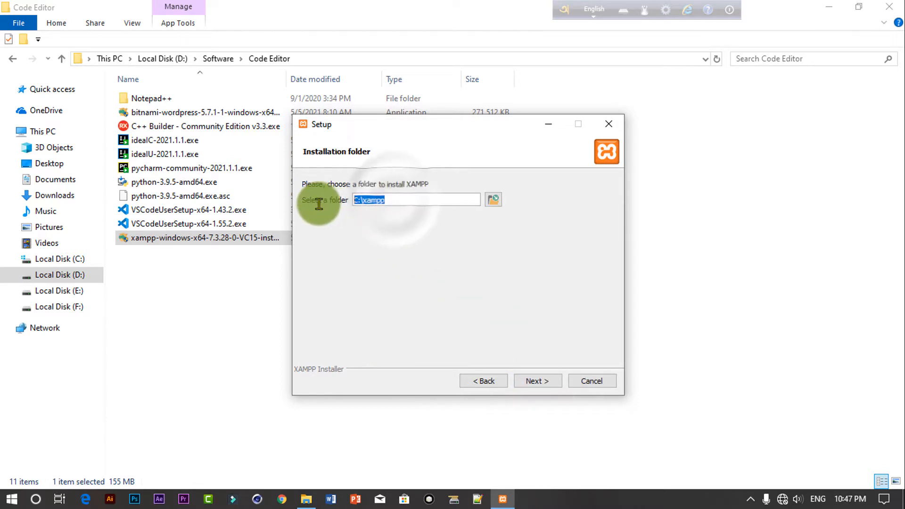
drag(397, 194, 406, 219)
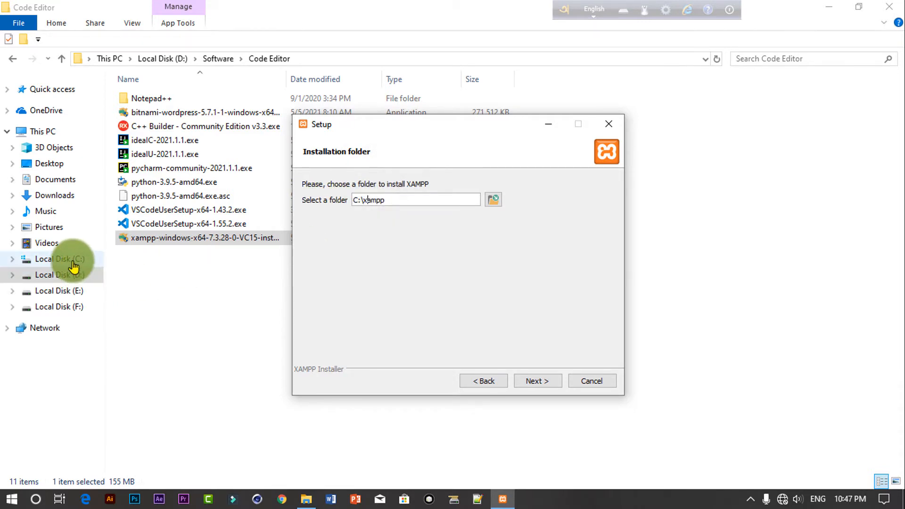
click(544, 381)
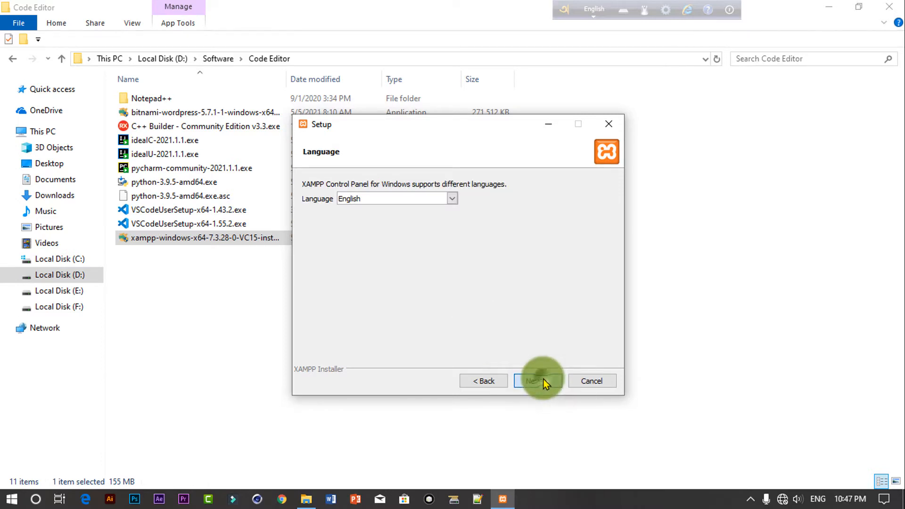
click(544, 380)
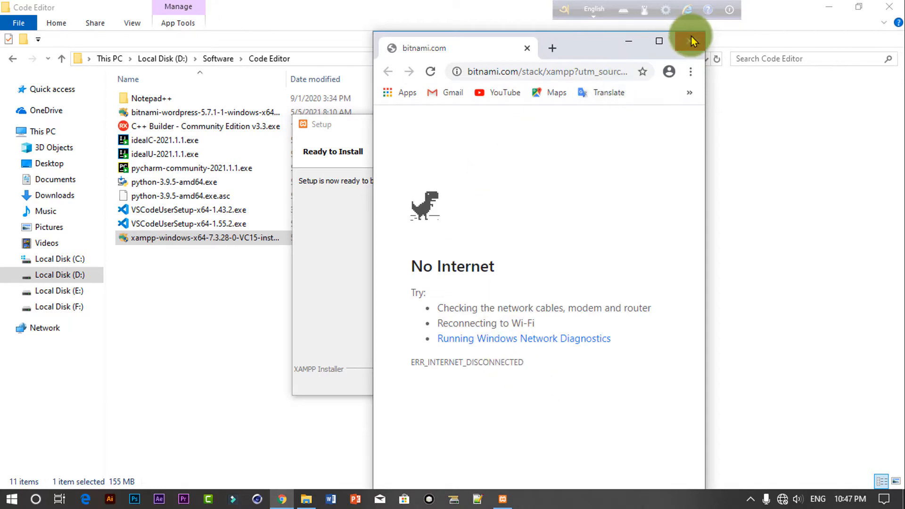
click(692, 40)
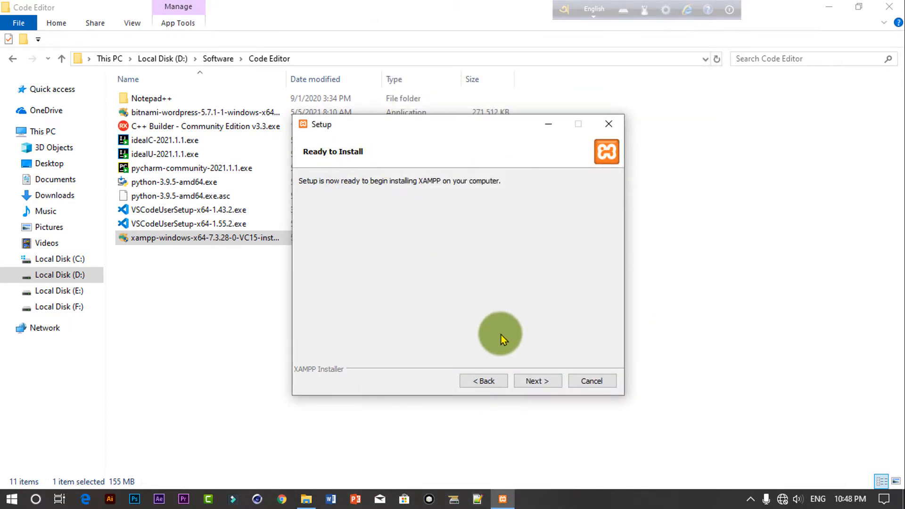
click(545, 383)
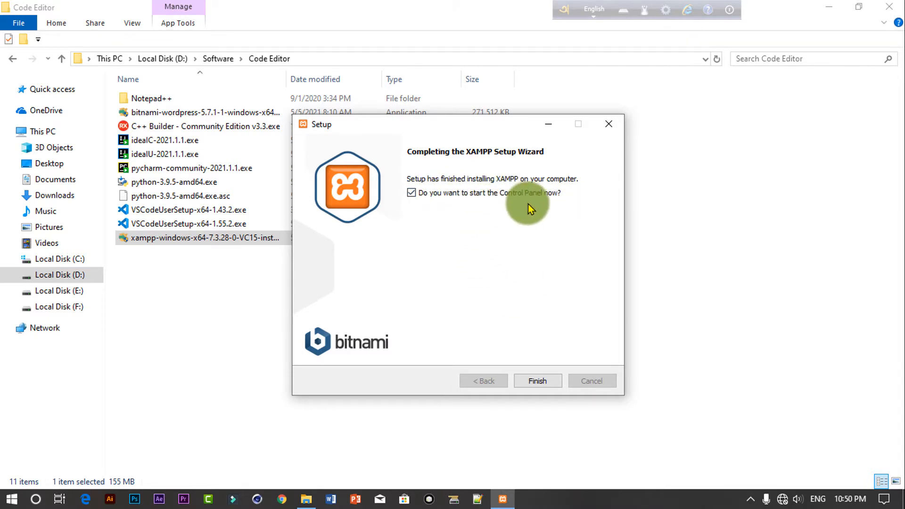
Step: Finish setup and start Apache (ports 80, 443) and MySQL (port 3306) in the Control Panel
click(547, 381)
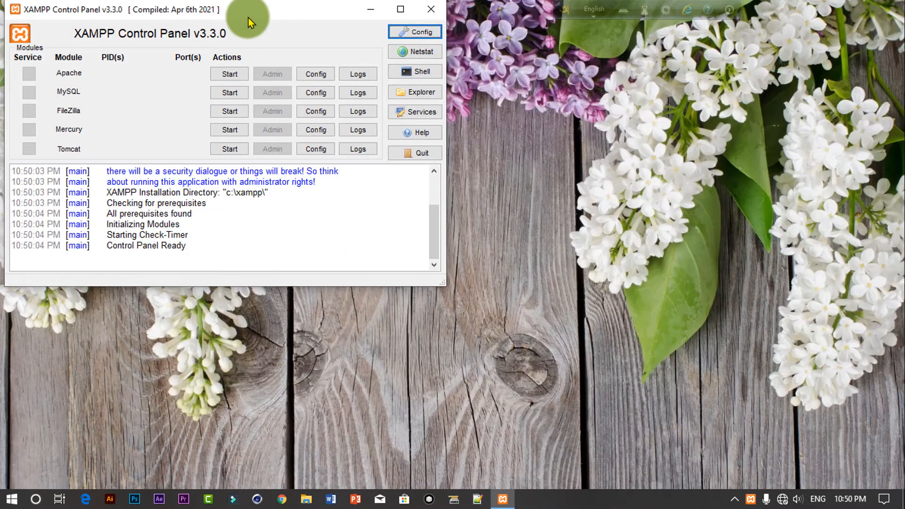
drag(248, 18, 435, 126)
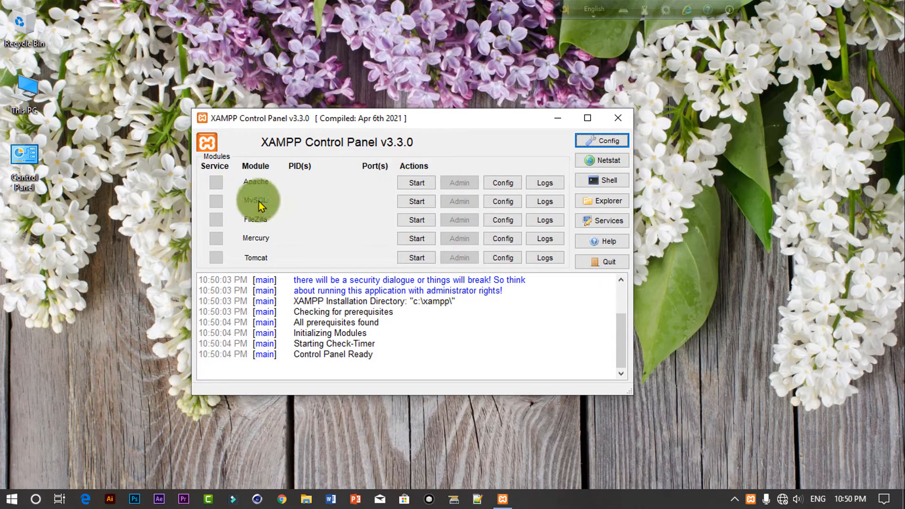
click(417, 183)
click(415, 202)
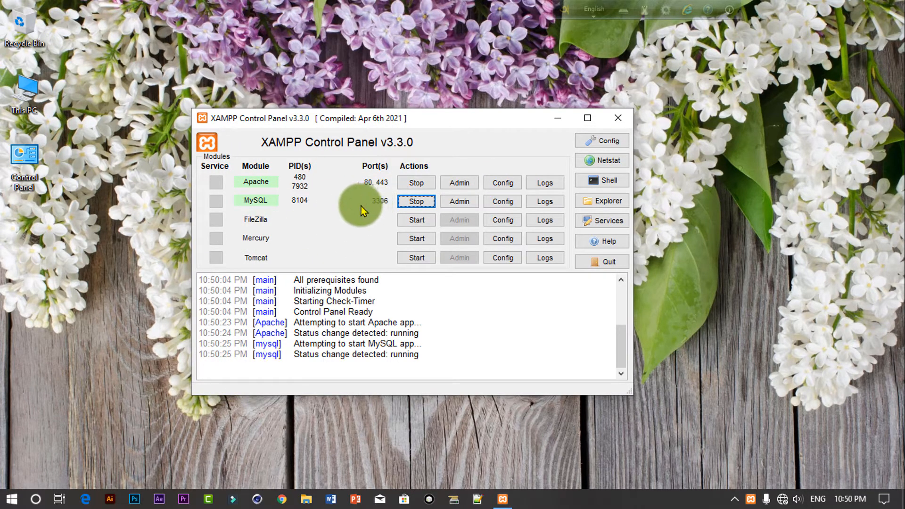
click(282, 499)
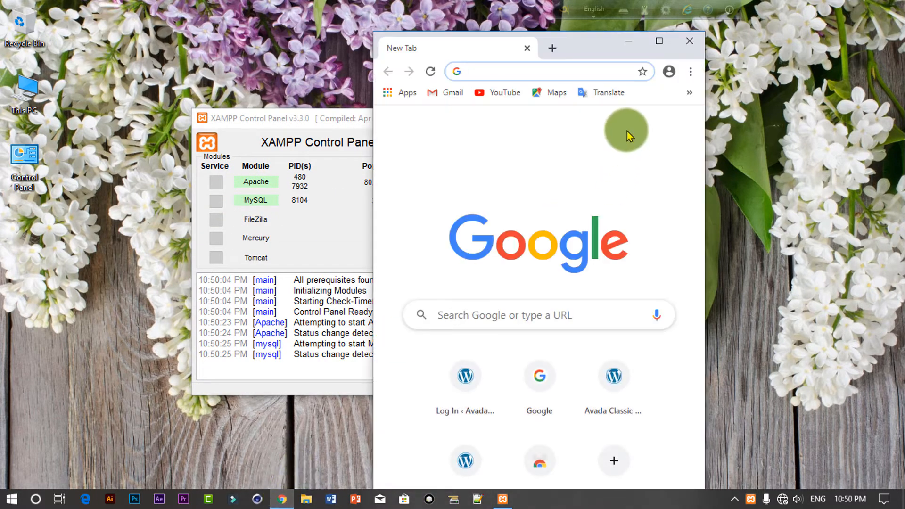
click(661, 45)
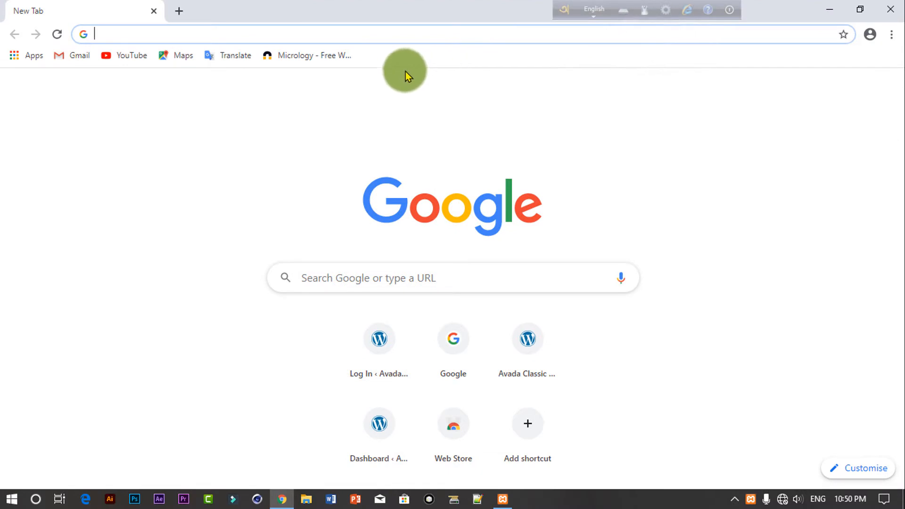
click(223, 34)
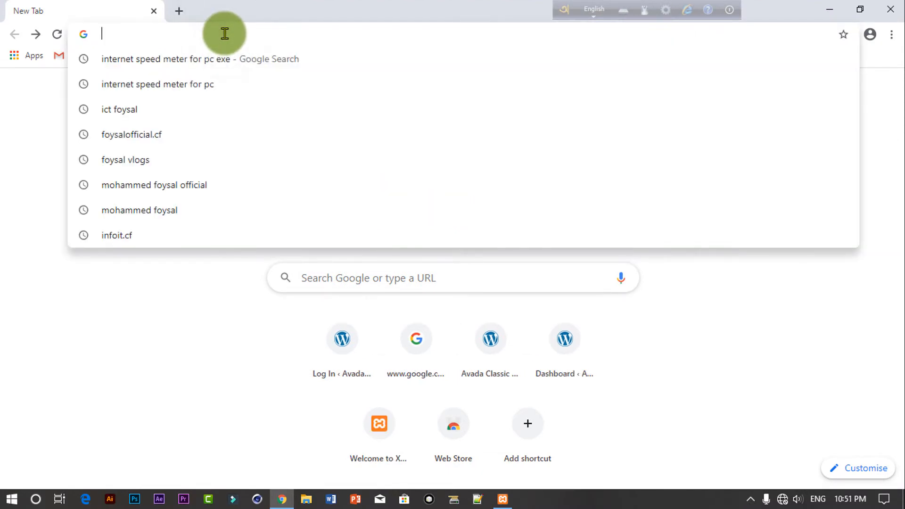
text(http://localhost/)
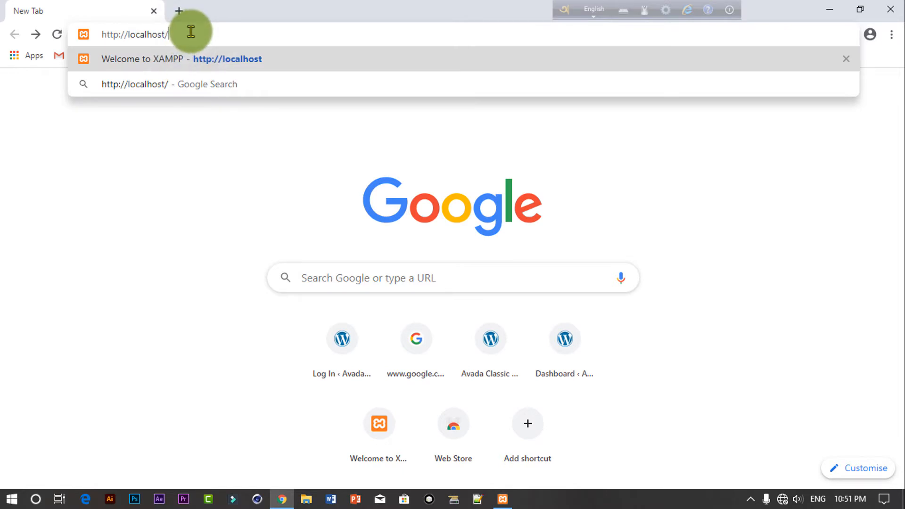
key(Return)
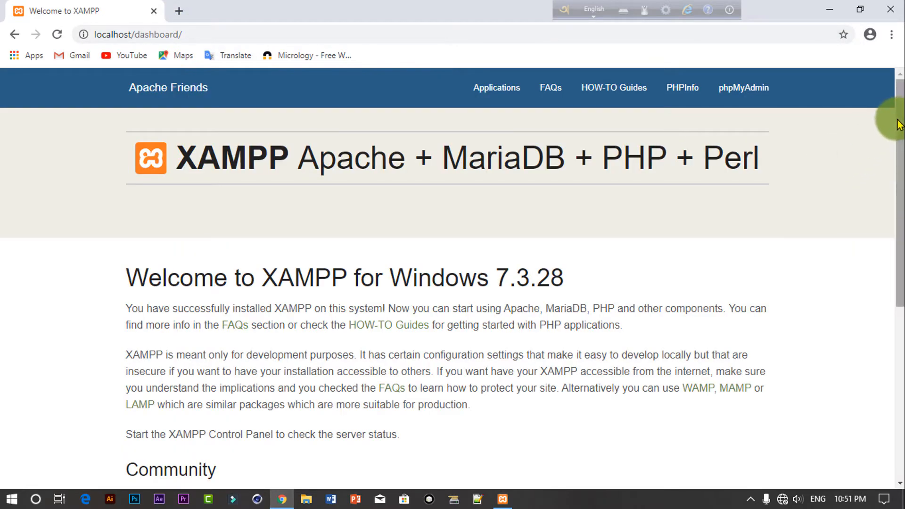
drag(893, 118, 880, 101)
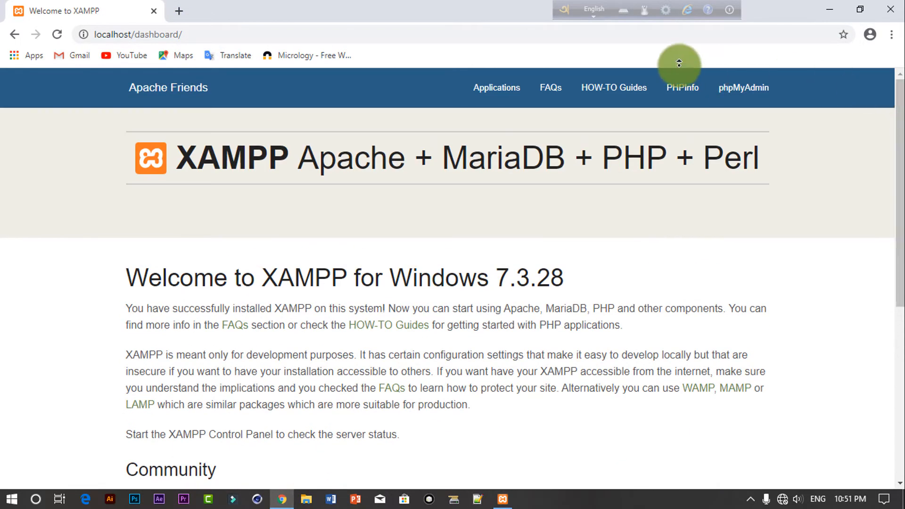
middle_click(232, 88)
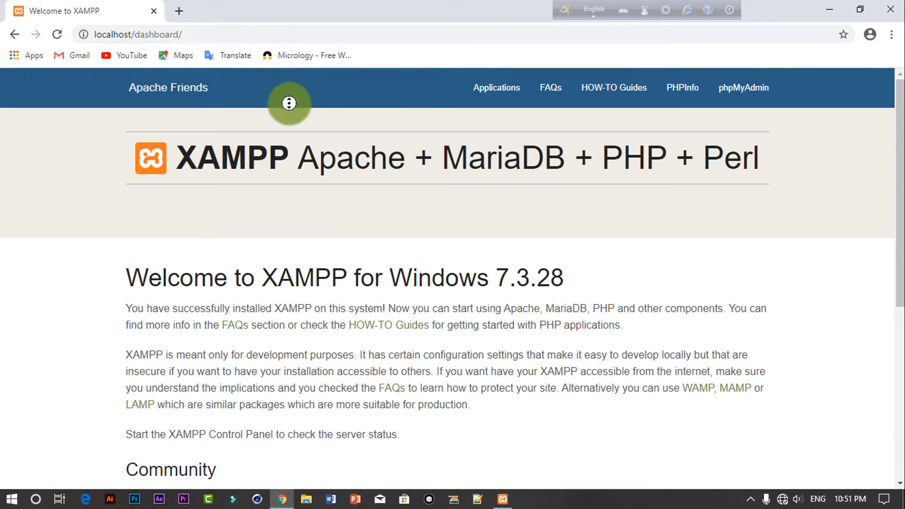
click(836, 131)
drag(899, 160, 901, 89)
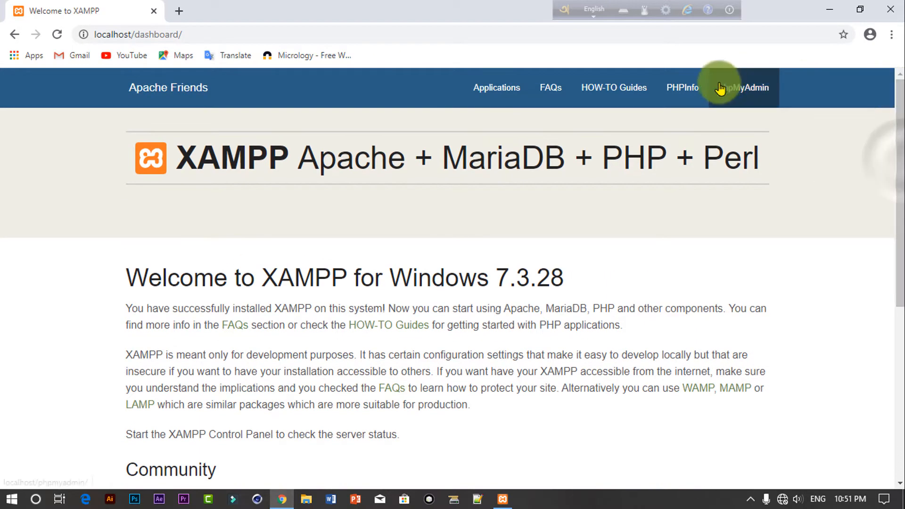
click(753, 91)
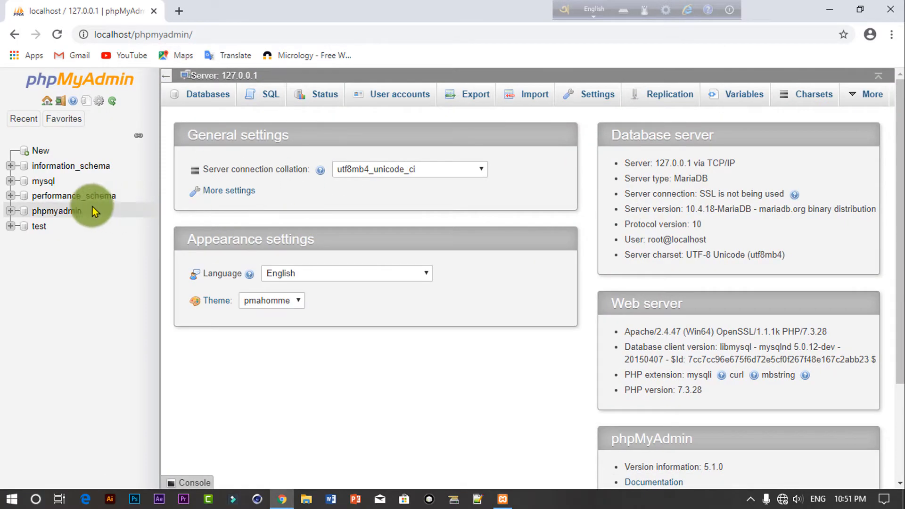
Step: Close the dashboard browser tabs and return to the repositioned XAMPP Control Panel
click(15, 34)
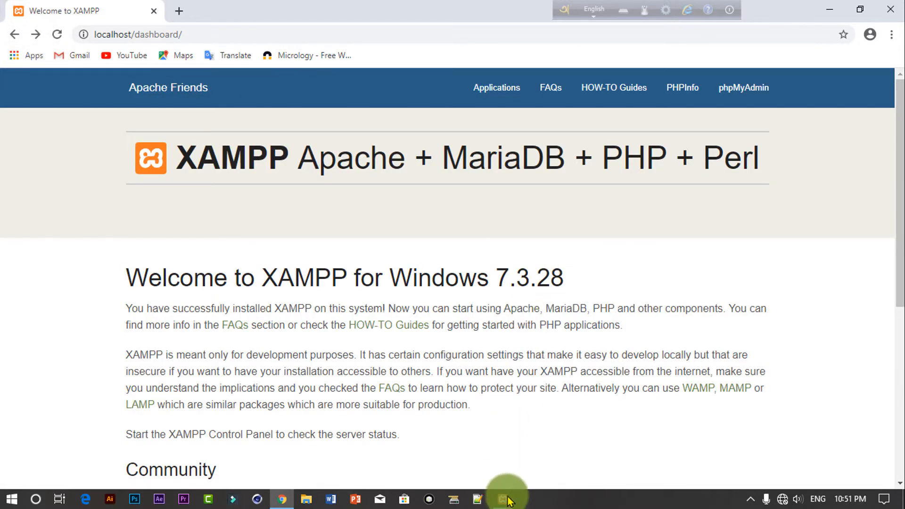
click(508, 500)
drag(411, 118, 339, 115)
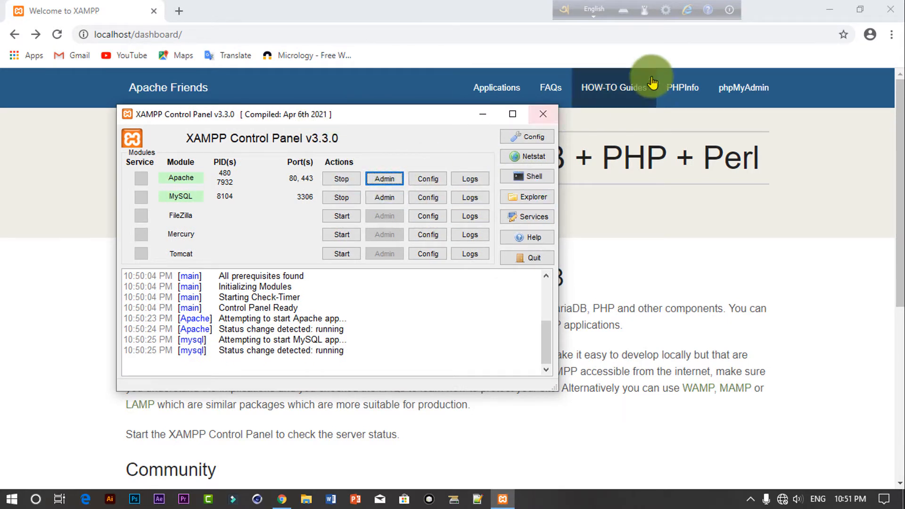
click(154, 11)
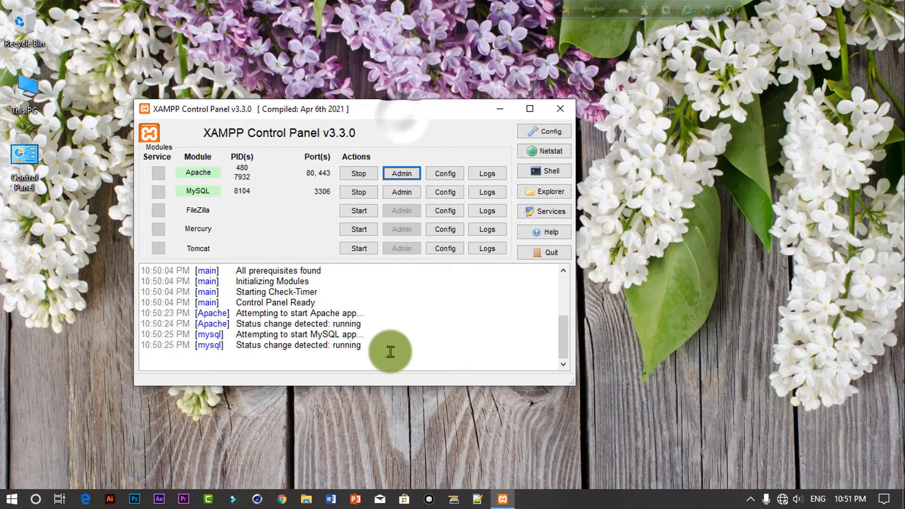
click(291, 495)
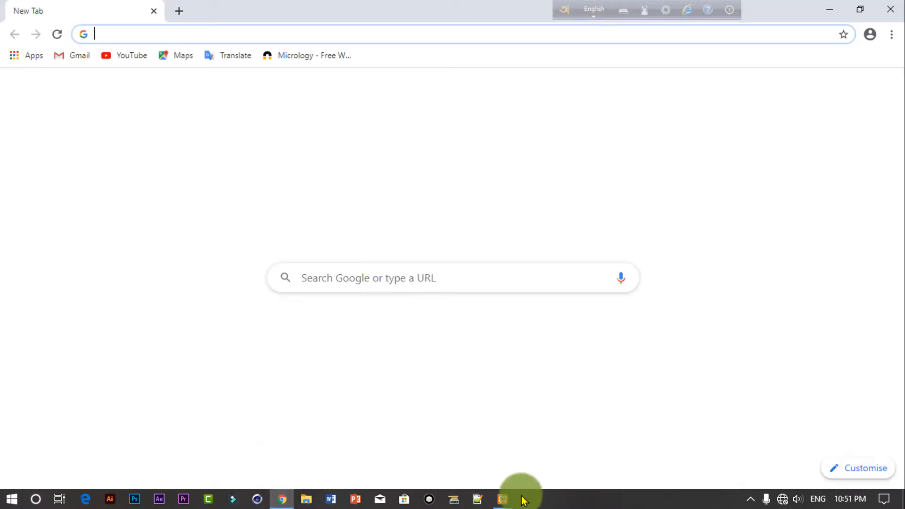
click(508, 498)
drag(383, 115, 351, 123)
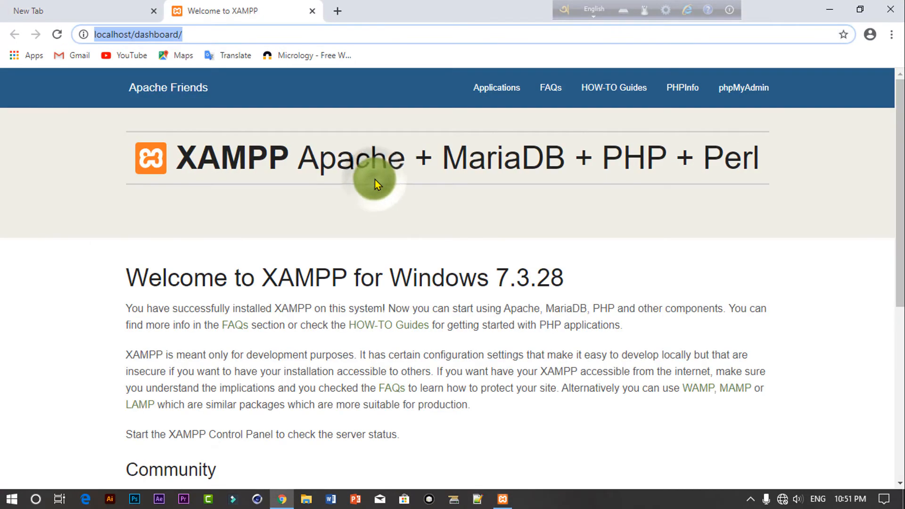
click(200, 36)
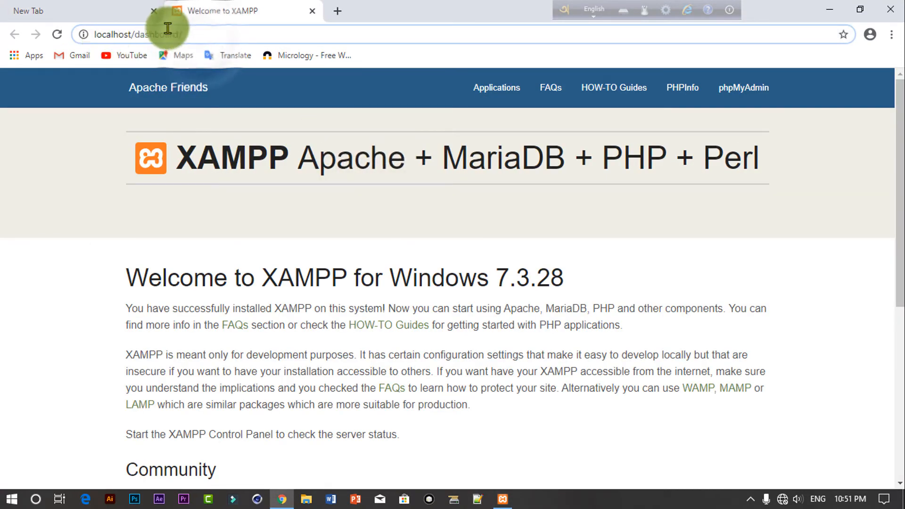
click(313, 13)
click(506, 496)
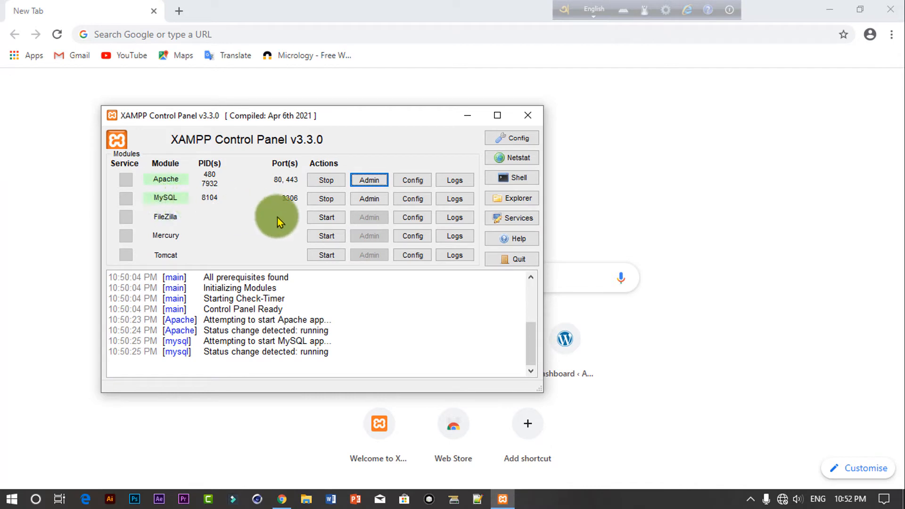
Step: Open phpMyAdmin via MySQL's Admin button and create a new database under Databases
click(374, 198)
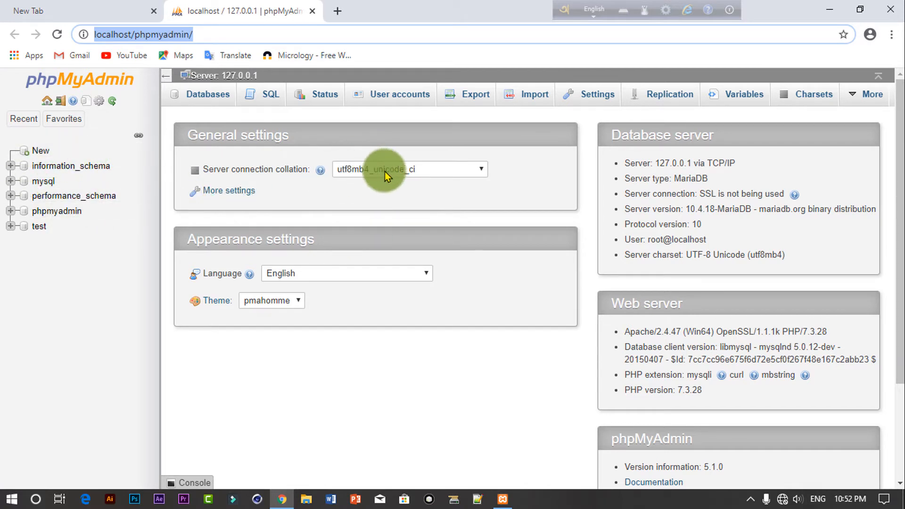
click(205, 96)
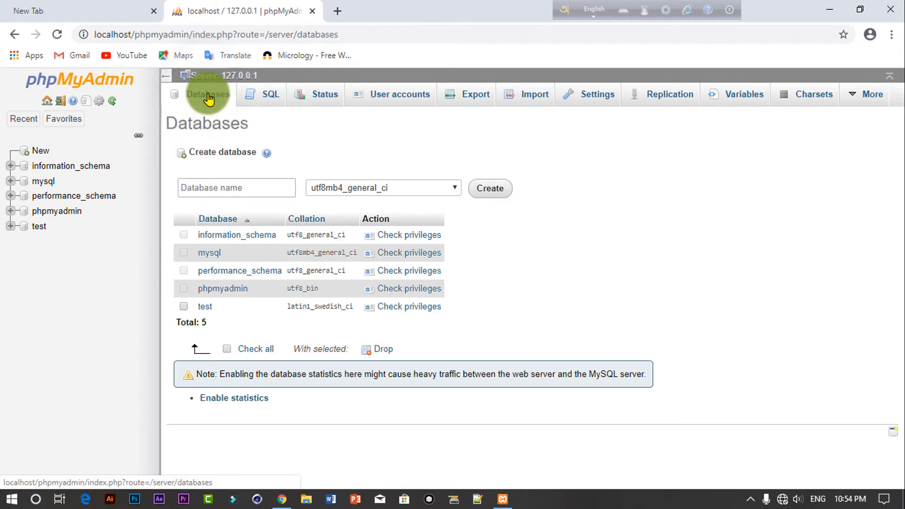
click(283, 187)
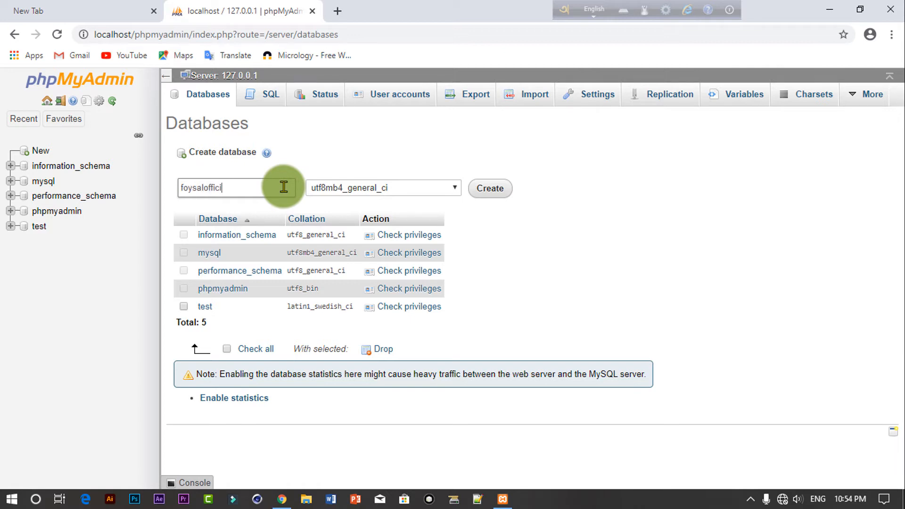
click(258, 192)
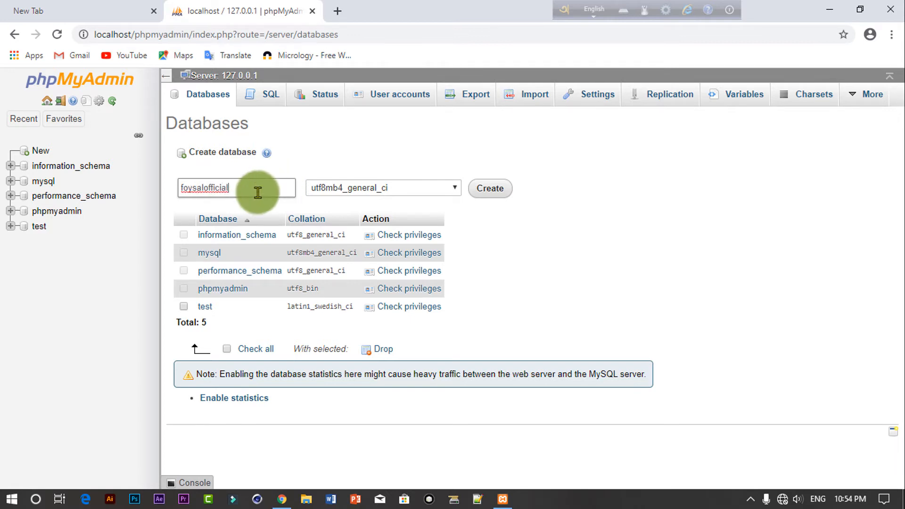
click(489, 188)
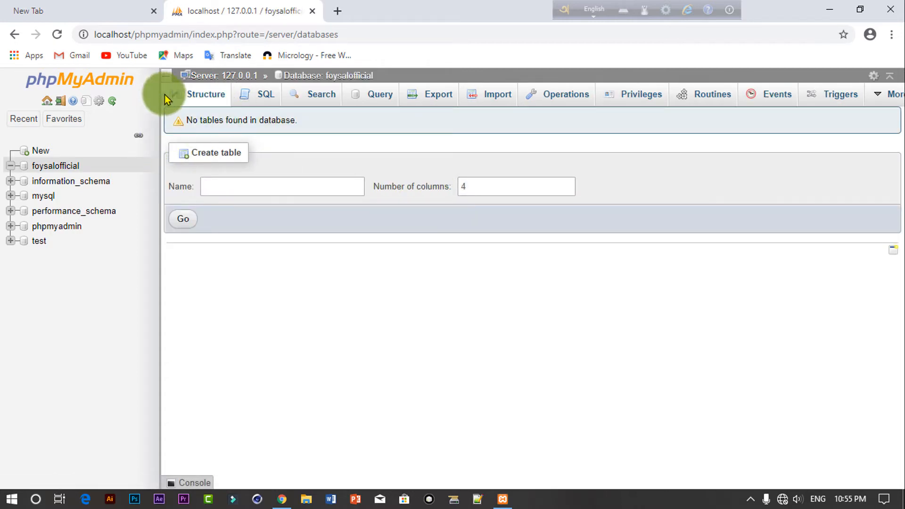
Step: Start a new phpMyAdmin user account and enter its user name
click(48, 101)
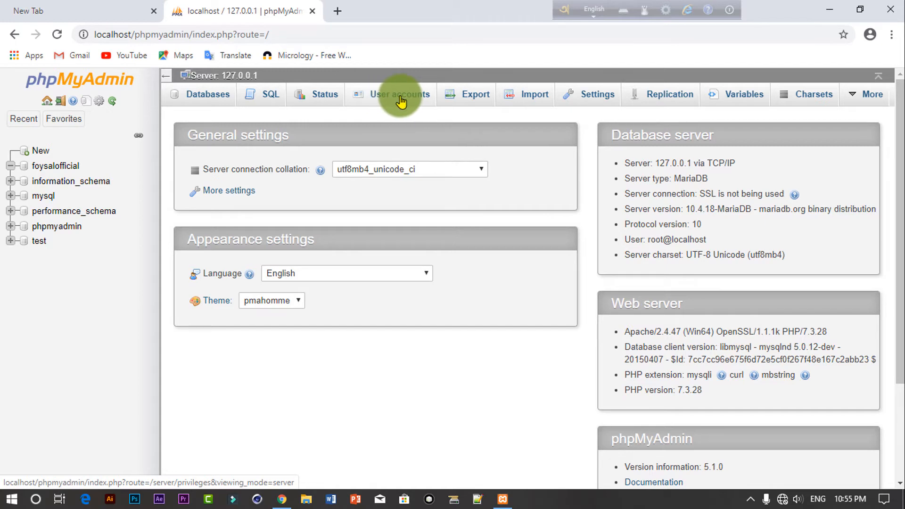
click(400, 101)
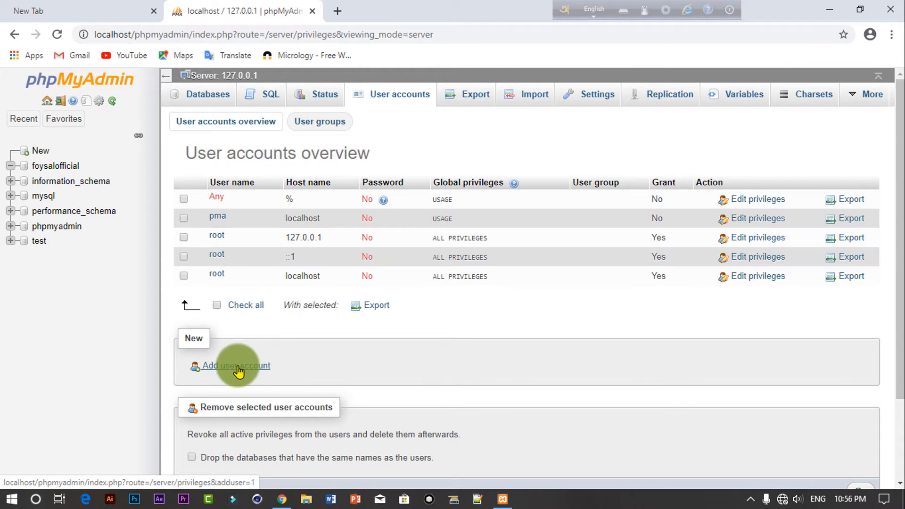
click(238, 370)
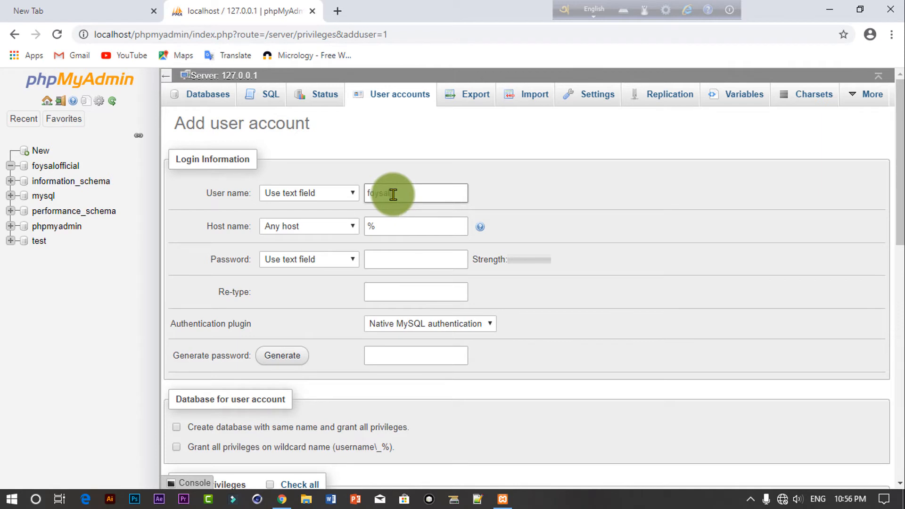
click(392, 194)
text(foysal)
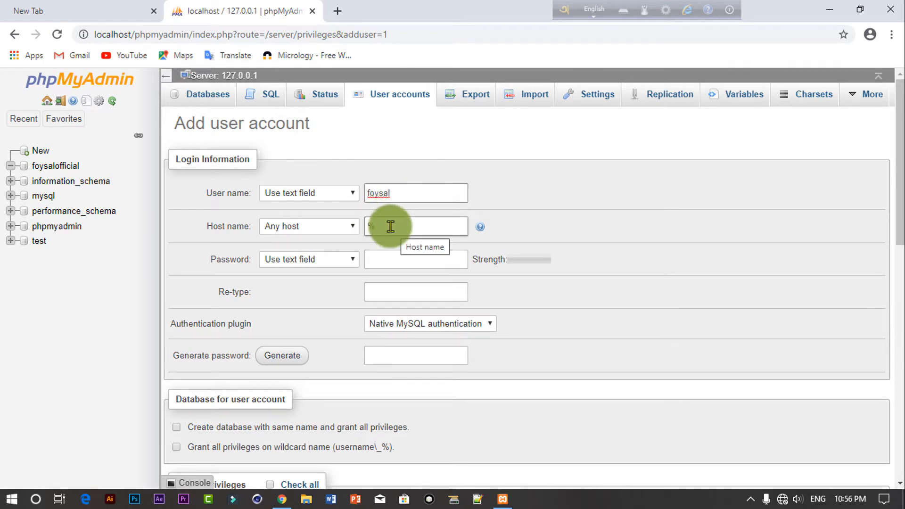
Step: Set the host name to localhost and type the account password twice
click(402, 227)
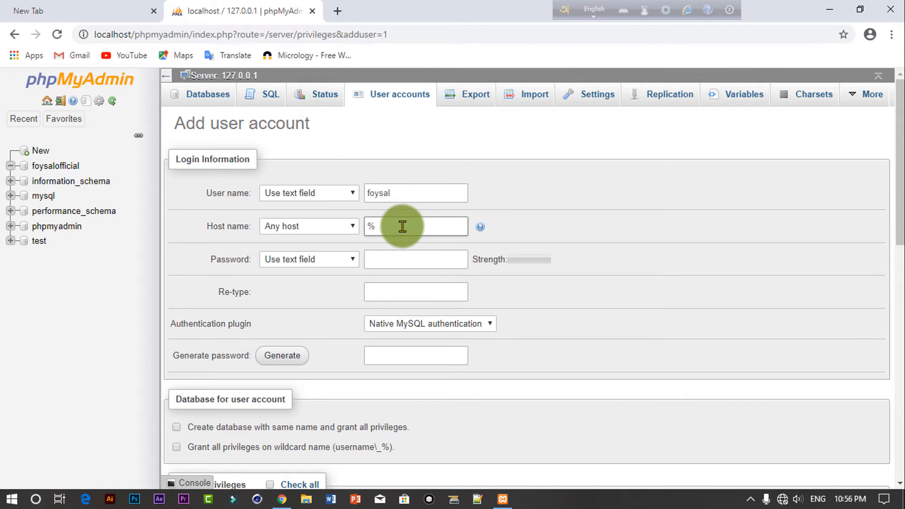
click(440, 225)
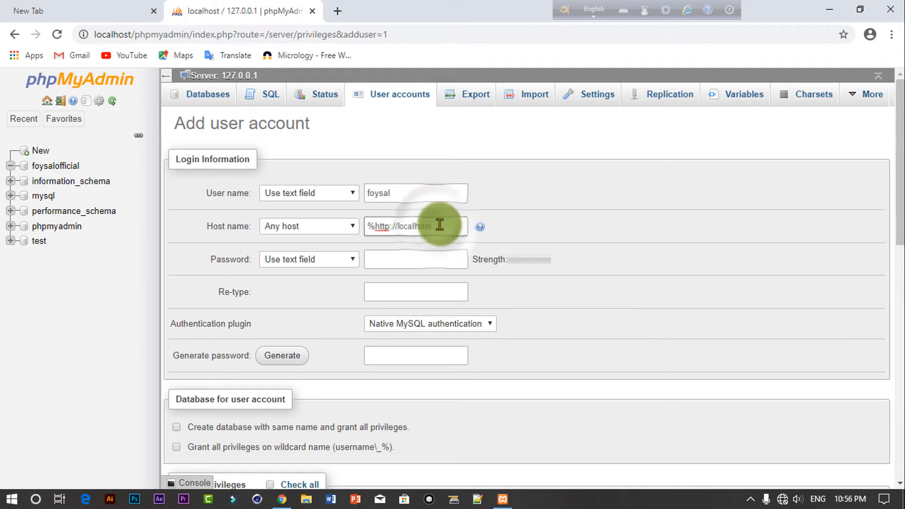
click(398, 229)
key(BackSpace)
key(BackSpace)
key(BackSpace)
key(BackSpace)
key(BackSpace)
key(BackSpace)
key(BackSpace)
key(BackSpace)
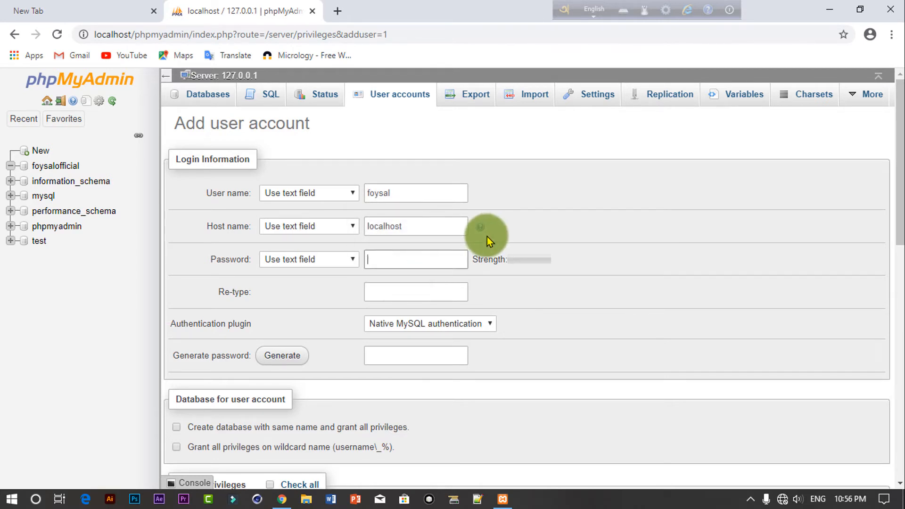
text(12345)
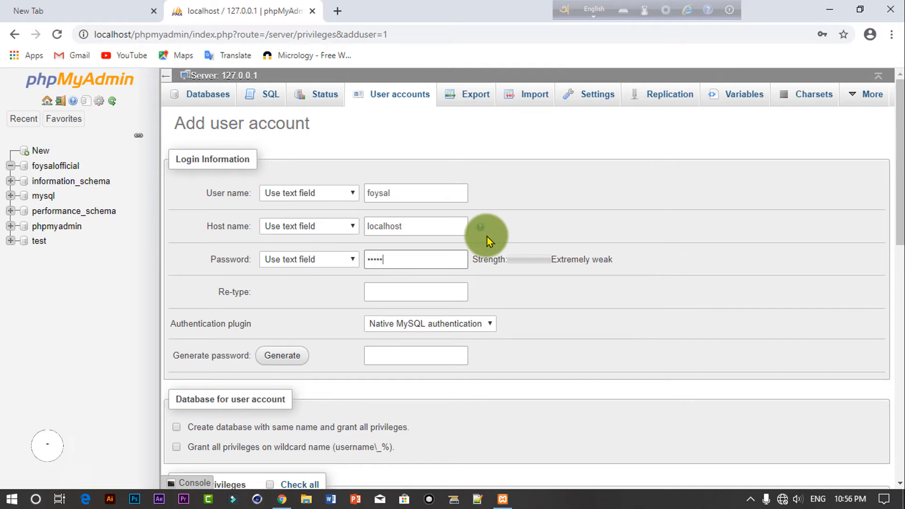
text(67)
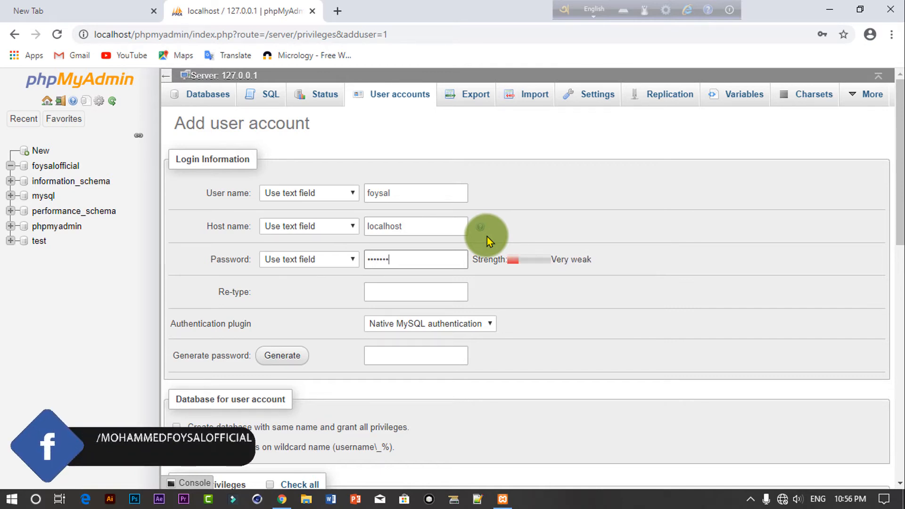
click(400, 289)
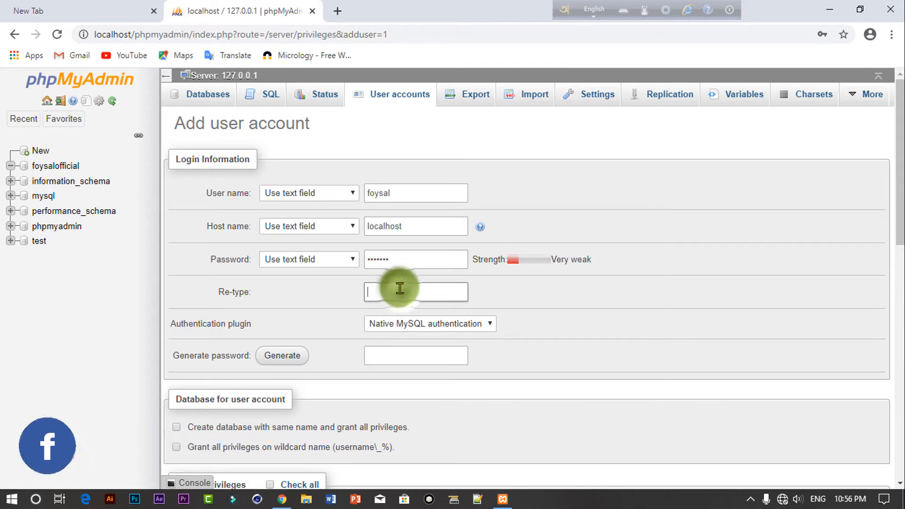
text(123)
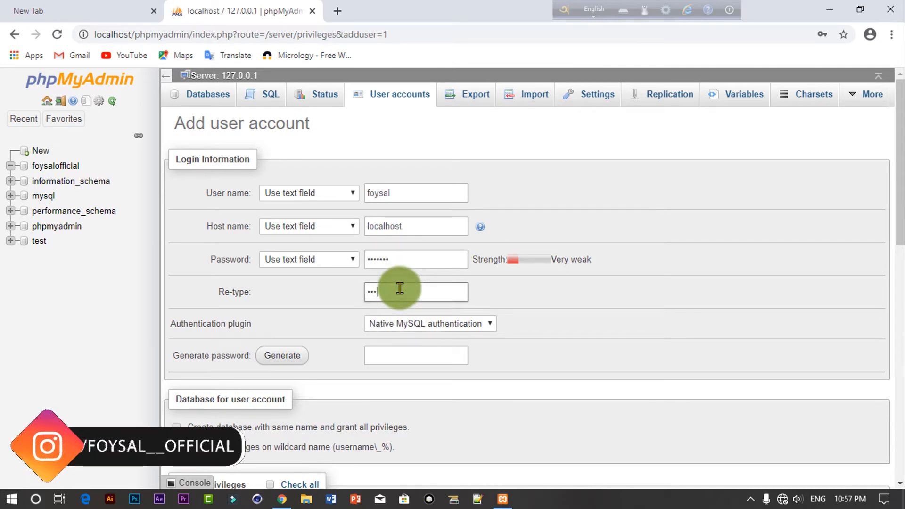
text(45)
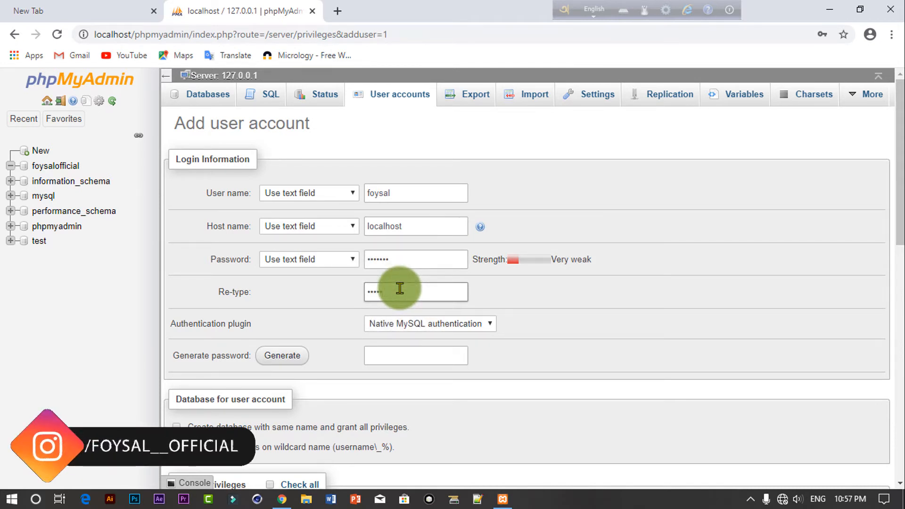
text(67)
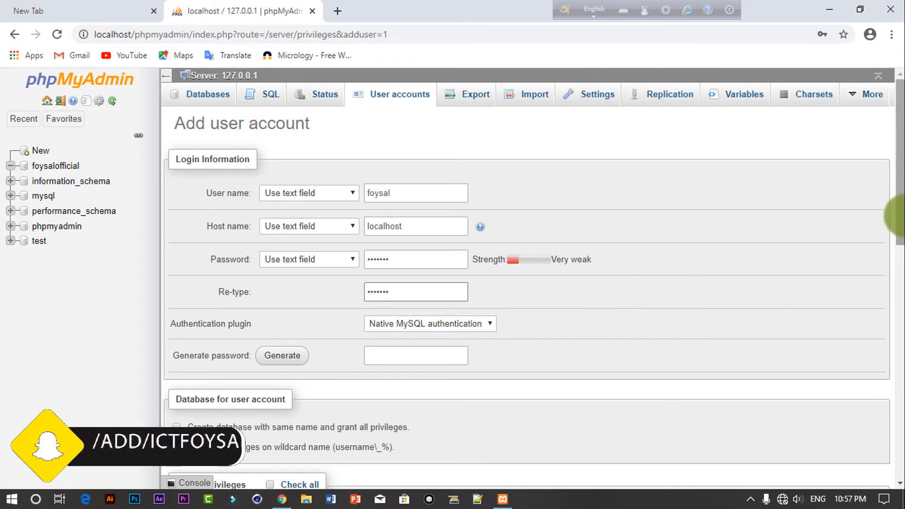
Step: Check all global privileges, create the user account, and save its password in Chrome
drag(901, 217, 901, 302)
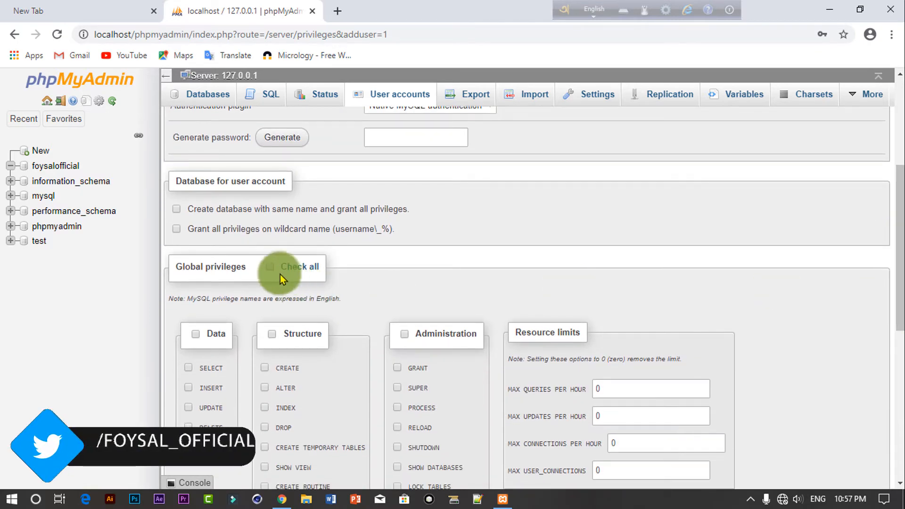
click(270, 266)
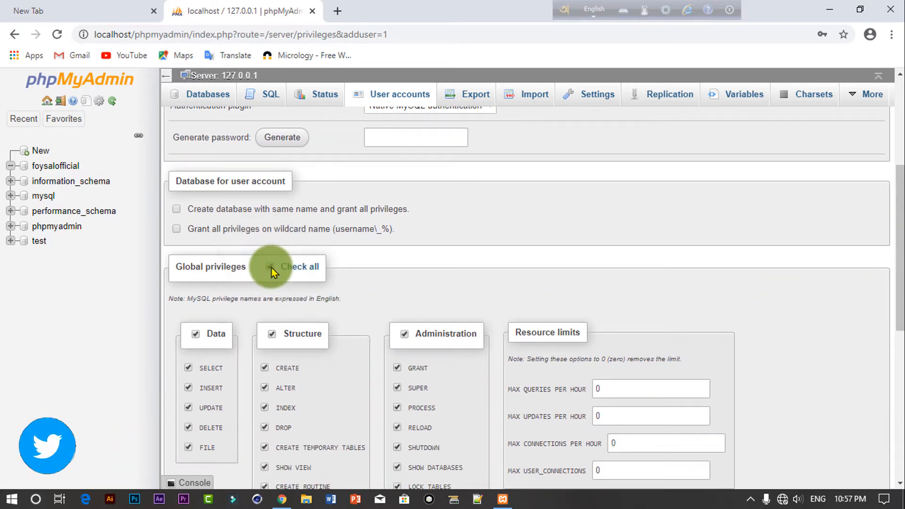
drag(900, 236, 902, 393)
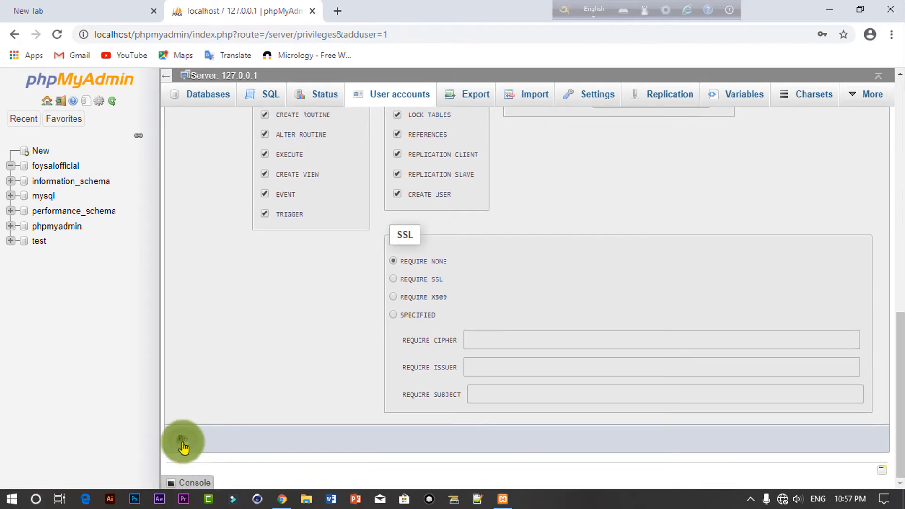
click(182, 446)
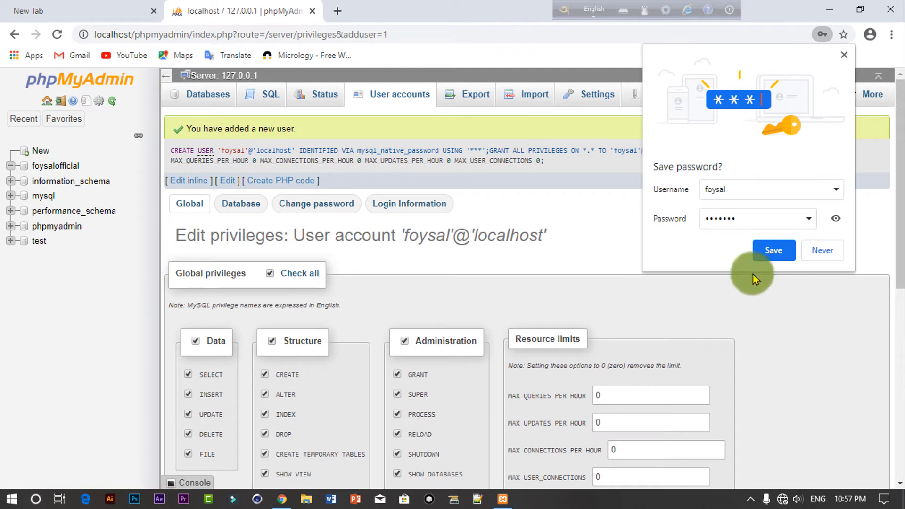
click(773, 250)
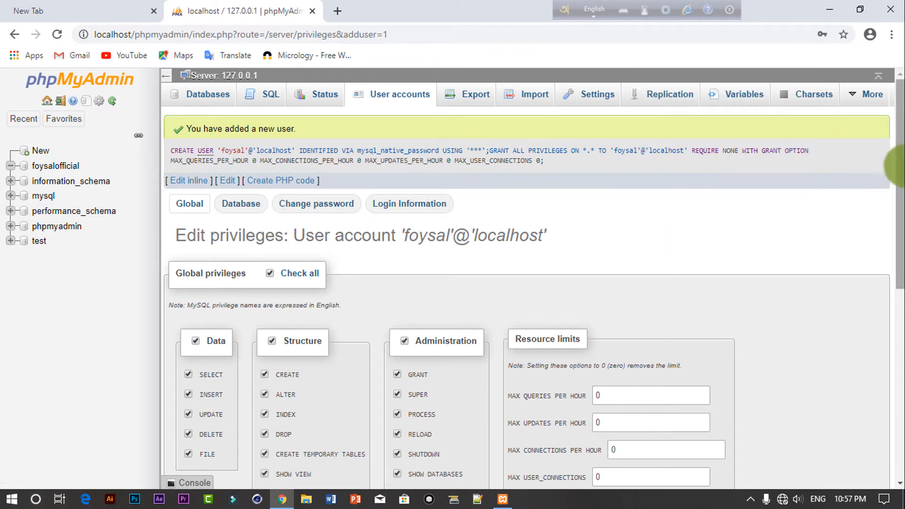
scroll(894, 163, down, 3)
scroll(893, 160, up, 3)
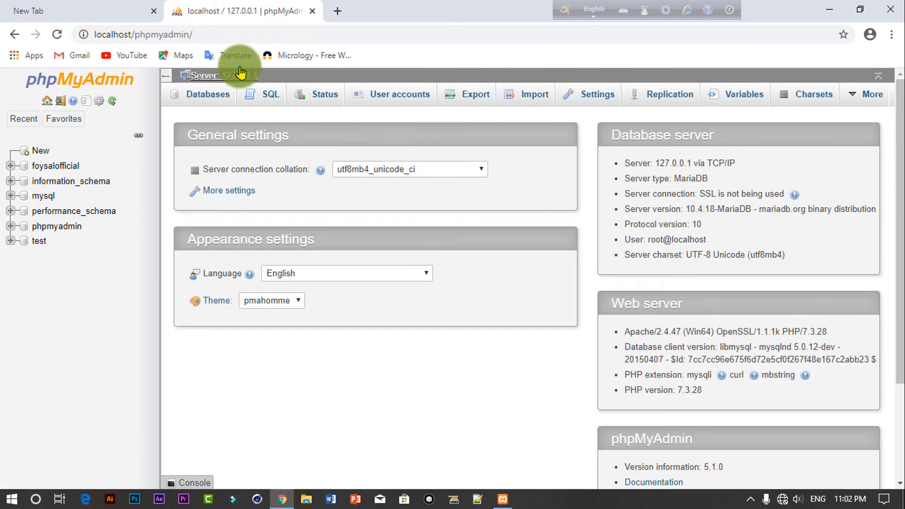
click(313, 11)
Step: Extract wordpress-5.7.1.zip in place inside the Developer web\Wordpress Plugin folder on drive E:
click(829, 10)
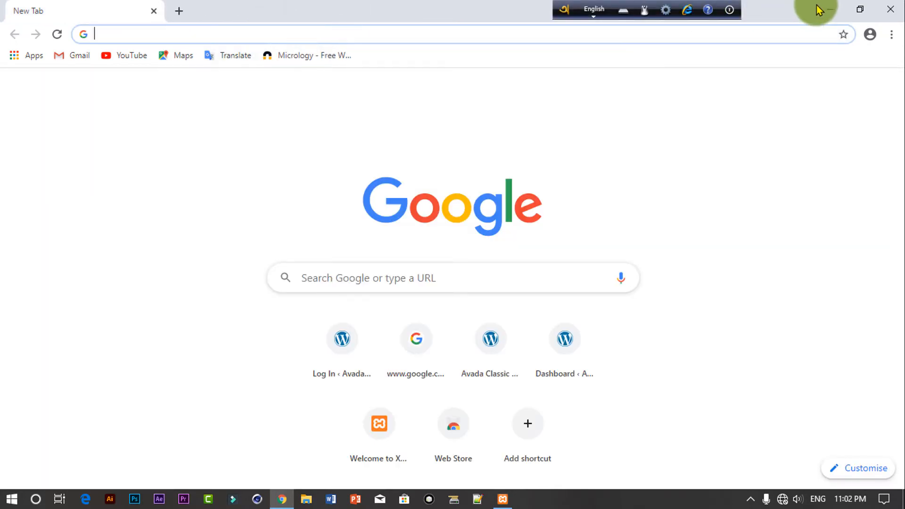
click(468, 115)
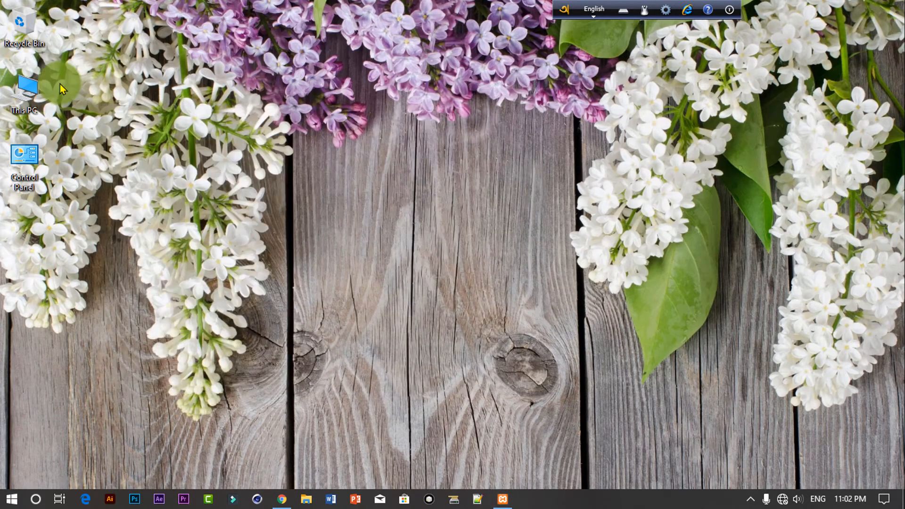
double_click(34, 92)
double_click(394, 202)
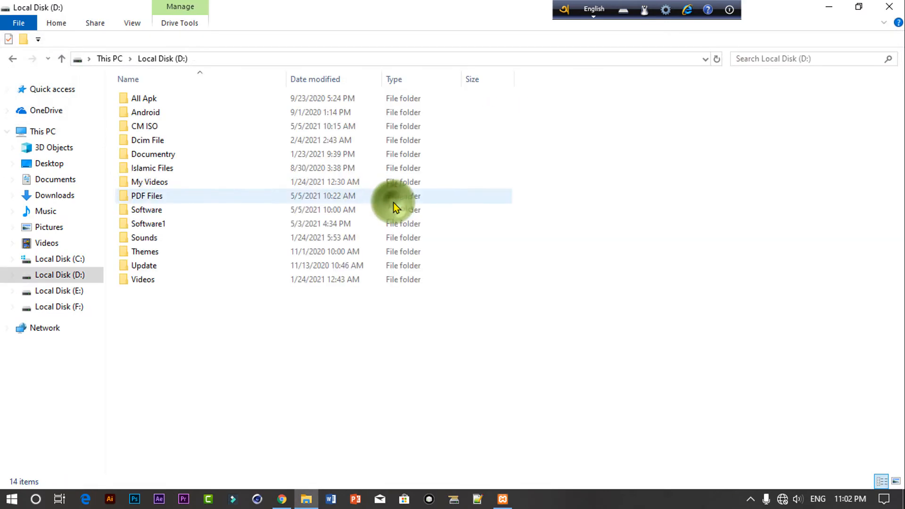
double_click(175, 213)
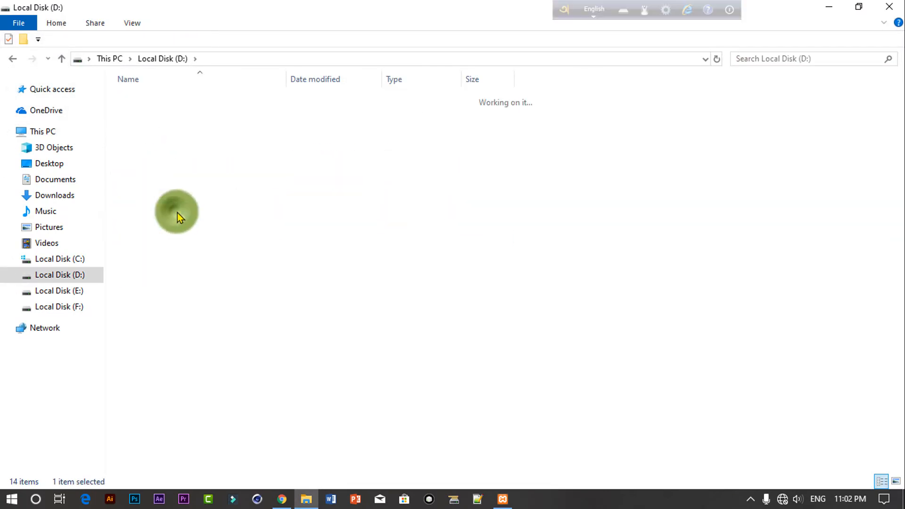
scroll(661, 353, down, 2)
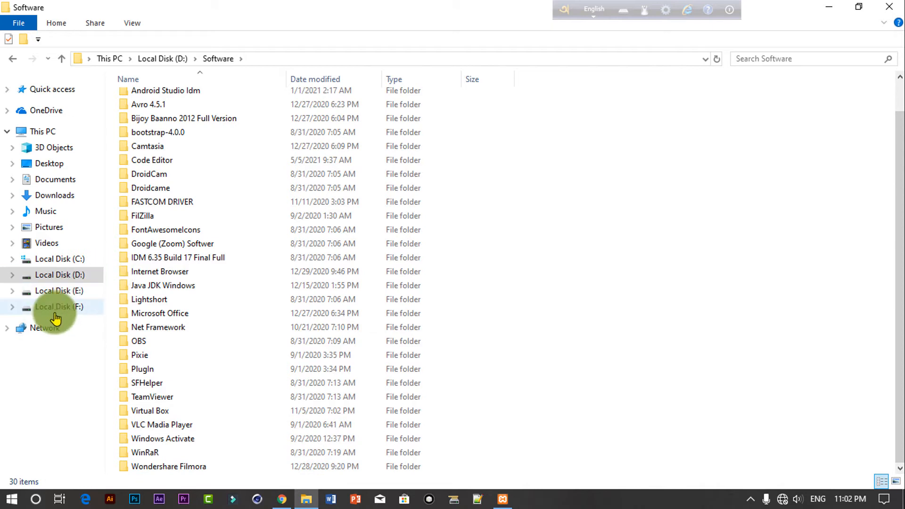
click(61, 291)
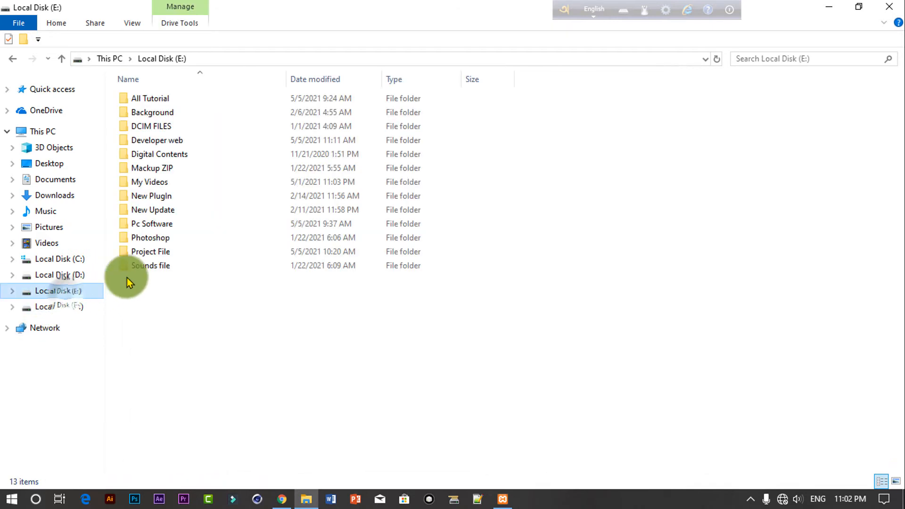
double_click(163, 142)
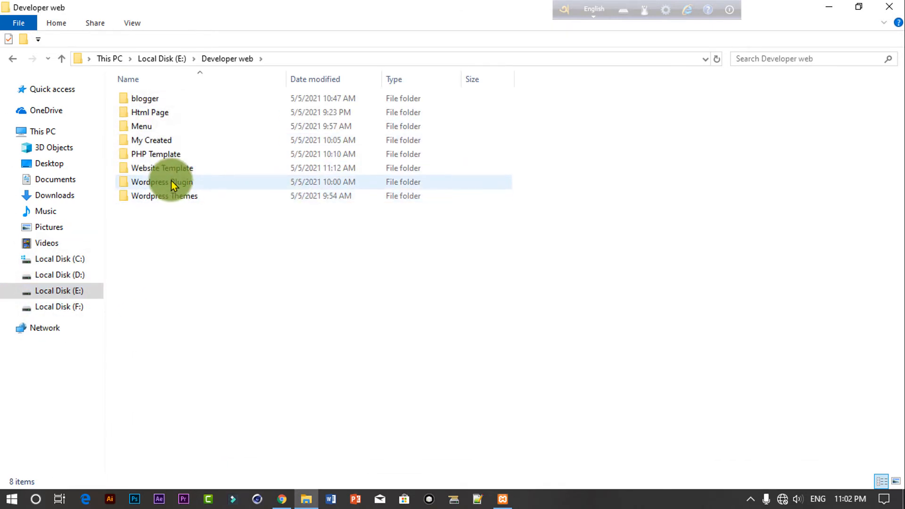
double_click(163, 182)
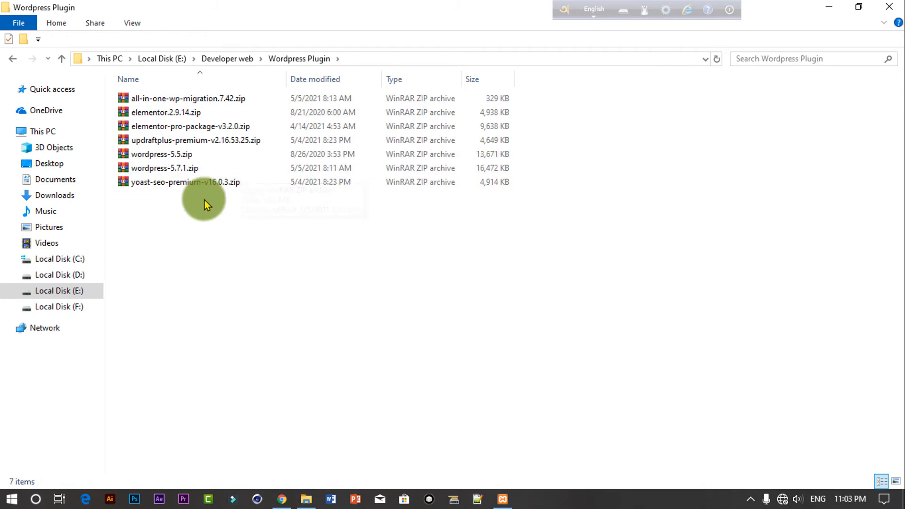
click(202, 171)
right_click(202, 171)
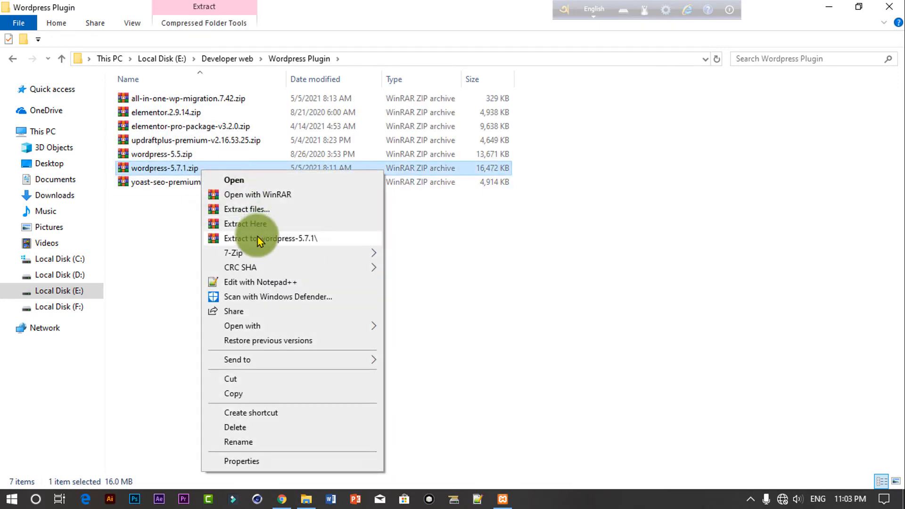
click(255, 226)
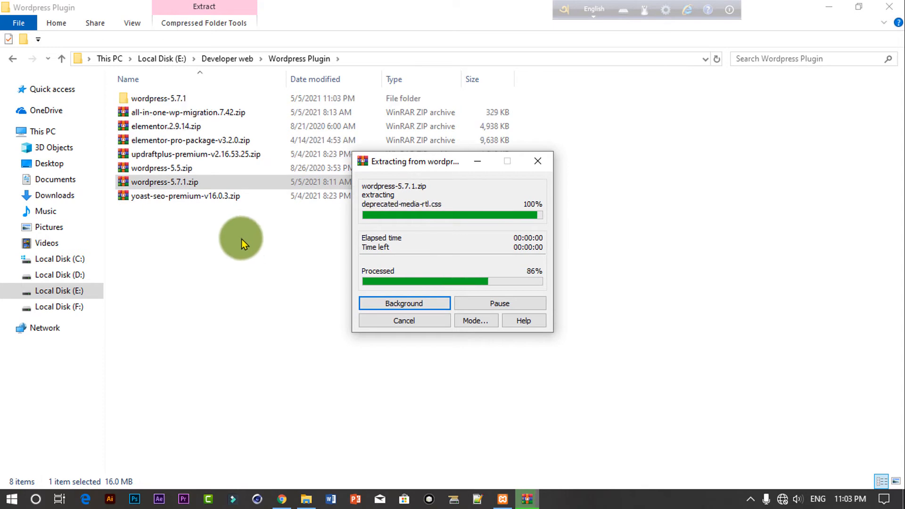
Step: Cut the inner wordpress folder from the extracted wordpress-5.7.1 folder
double_click(162, 99)
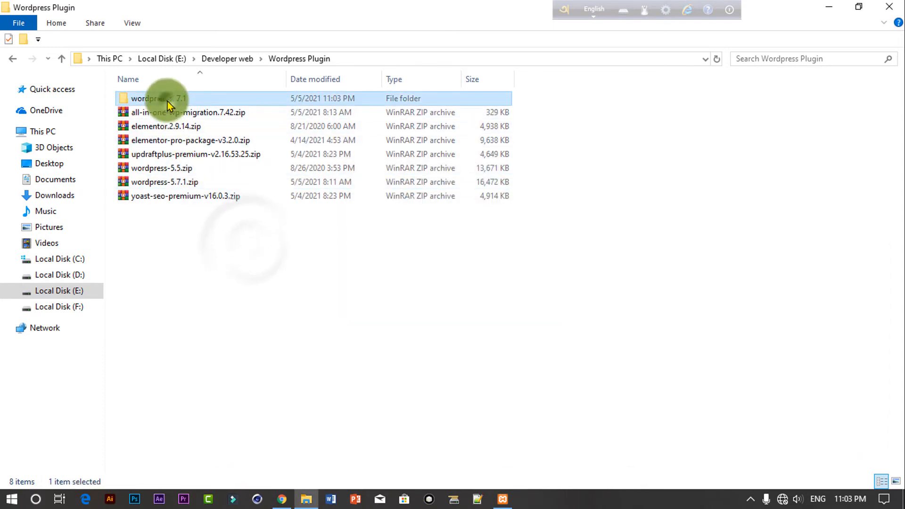
click(171, 98)
double_click(171, 98)
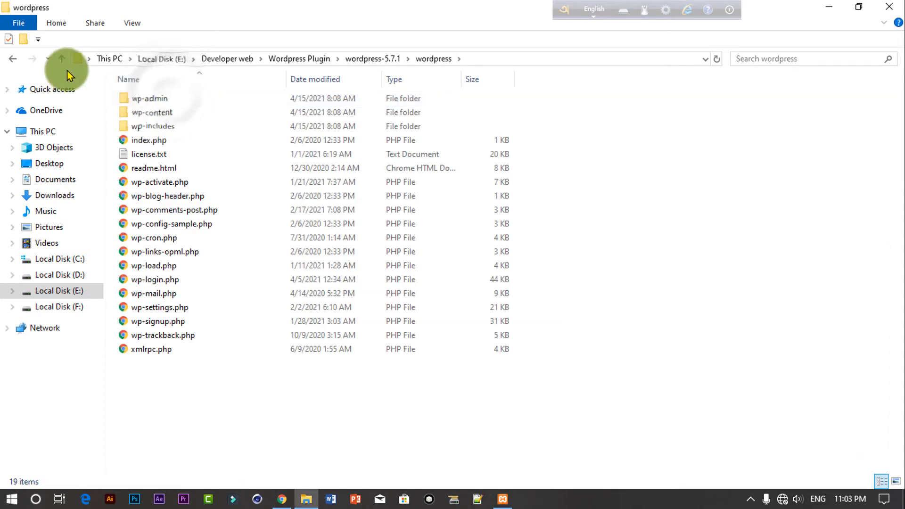
click(61, 59)
right_click(154, 103)
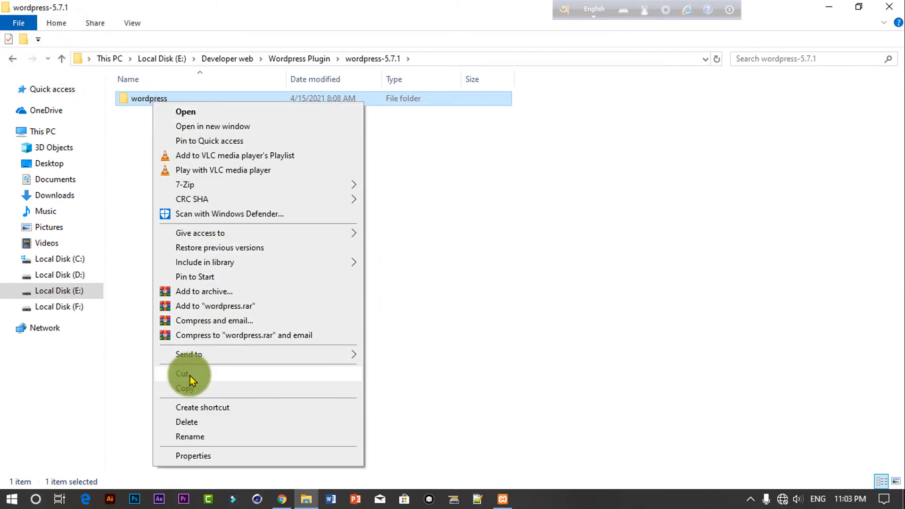
click(188, 373)
Step: Paste the wordpress folder into C:\xampp\htdocs and check its contents
click(79, 259)
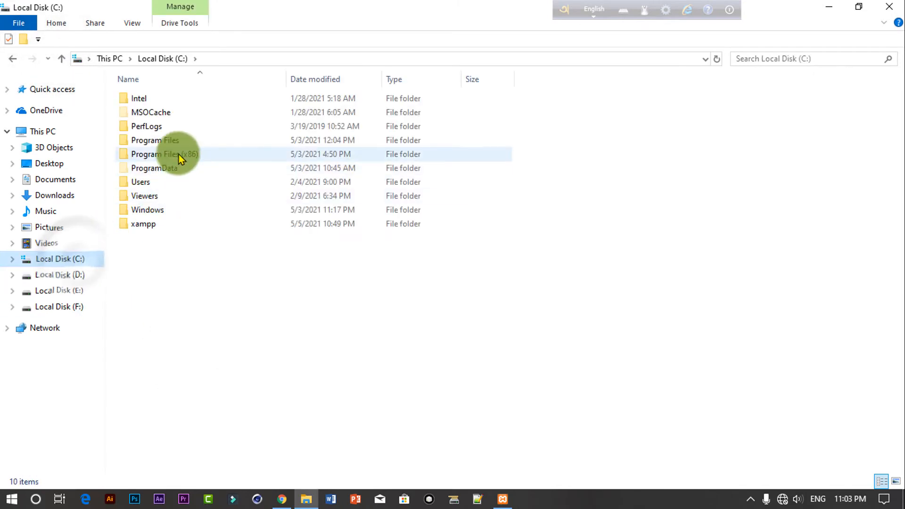
double_click(155, 222)
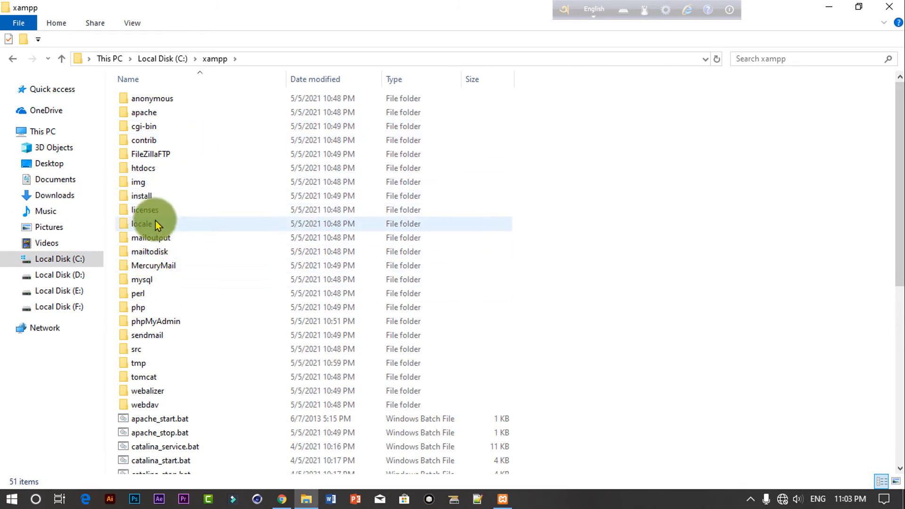
double_click(155, 171)
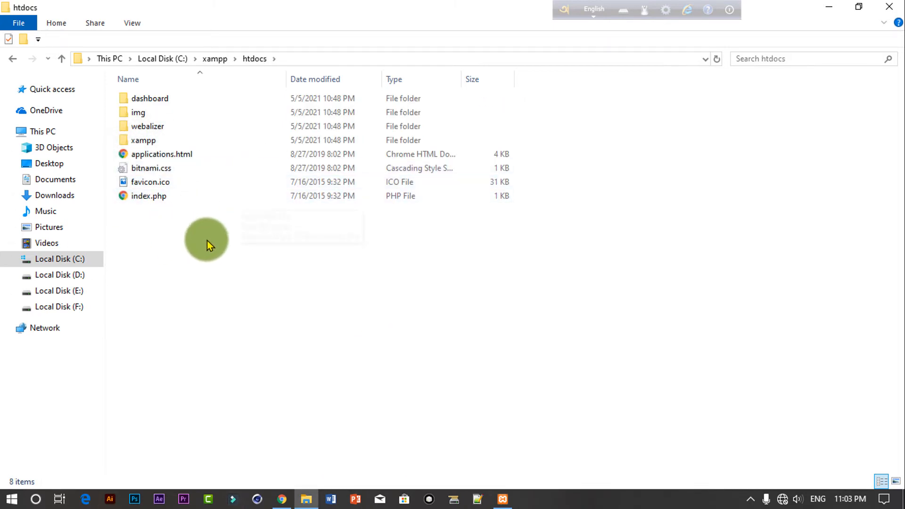
right_click(202, 244)
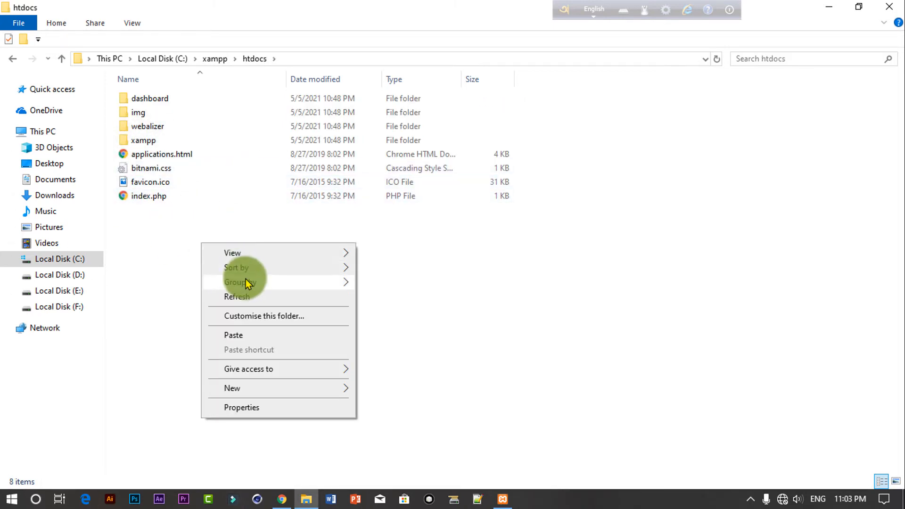
click(250, 333)
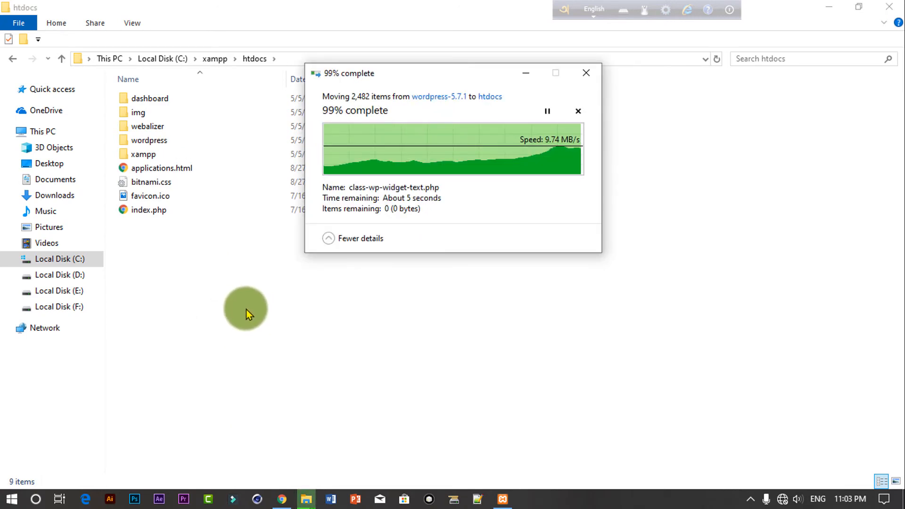
click(245, 317)
click(174, 143)
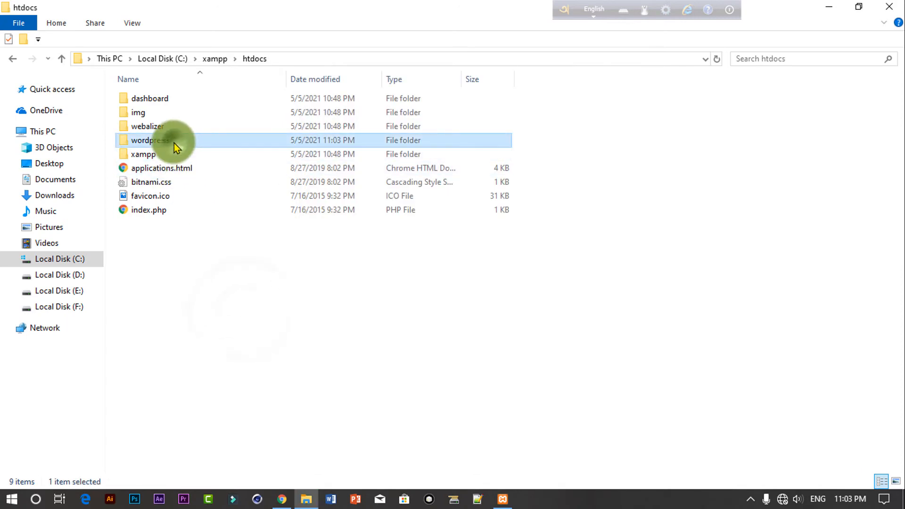
double_click(174, 143)
click(62, 58)
Step: Rename the wordpress folder in htdocs to the site's project name
right_click(155, 143)
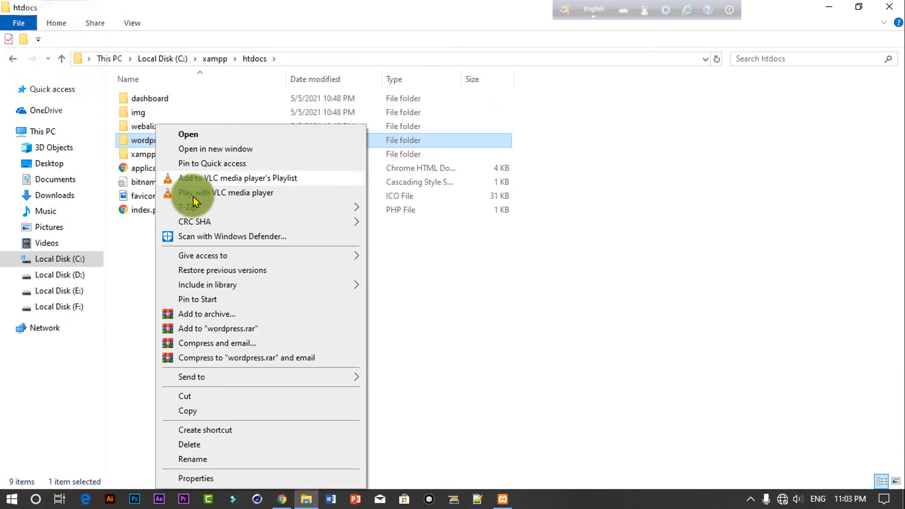
click(226, 460)
key(BackSpace)
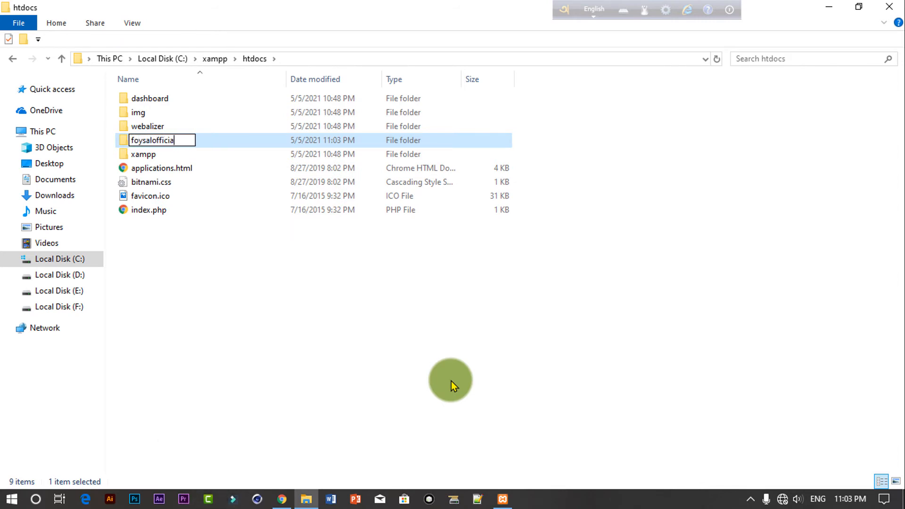
click(450, 380)
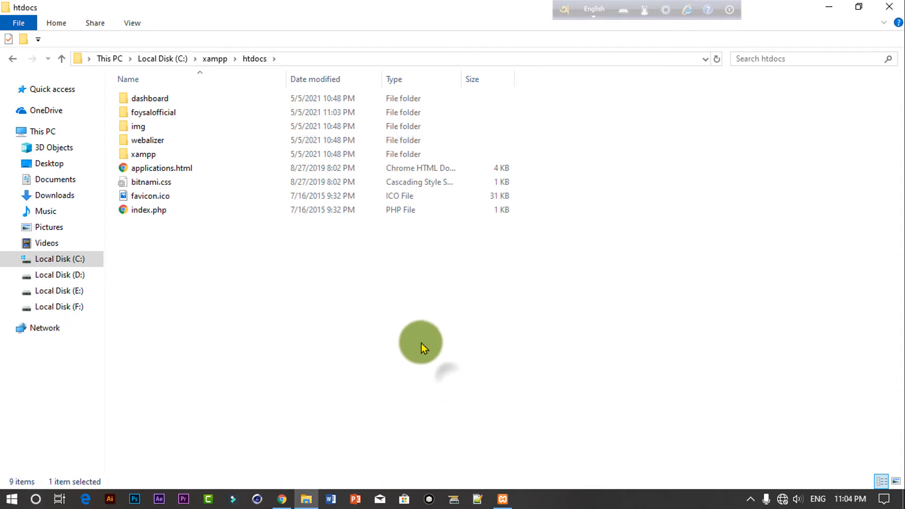
click(64, 60)
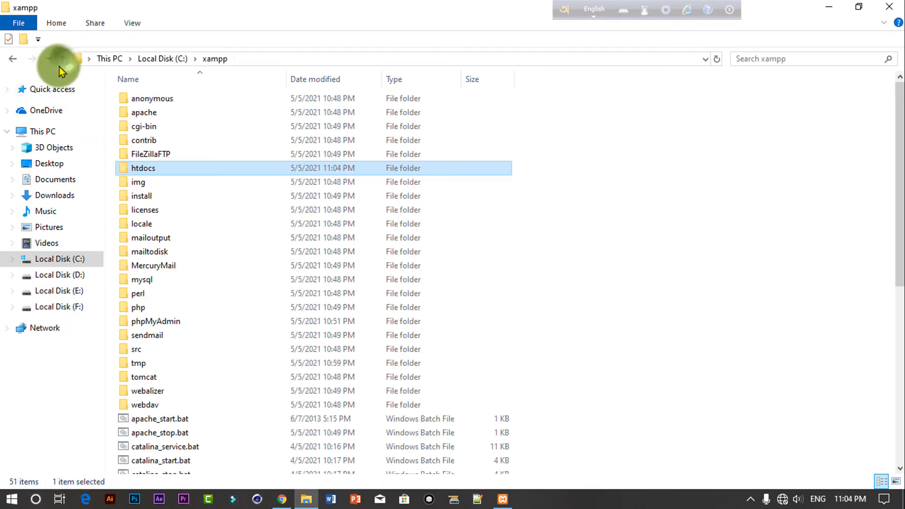
double_click(159, 169)
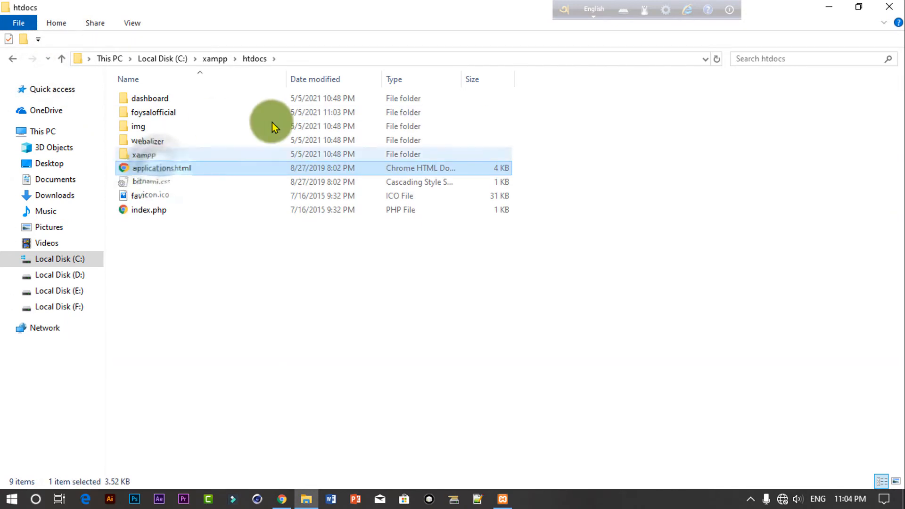
click(282, 498)
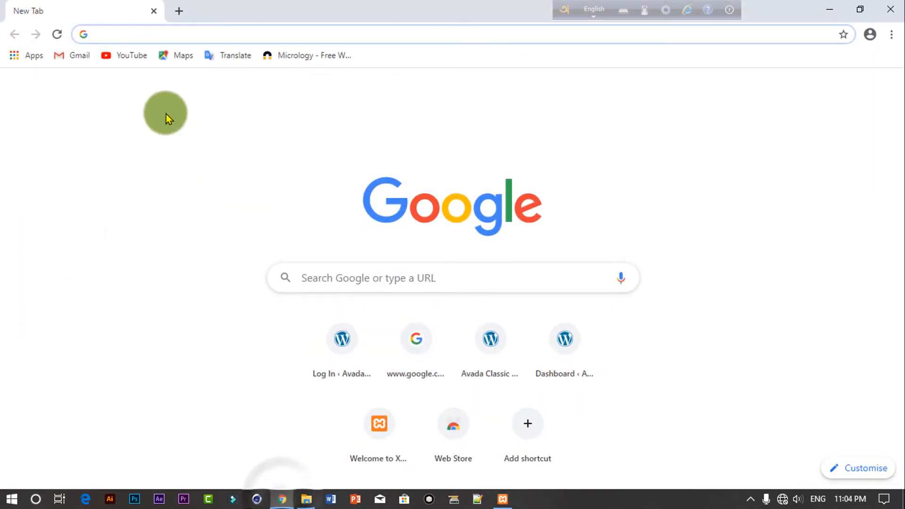
Step: Load the new site folder on localhost in Chrome and begin the WordPress setup with Let's go!
text(localhost)
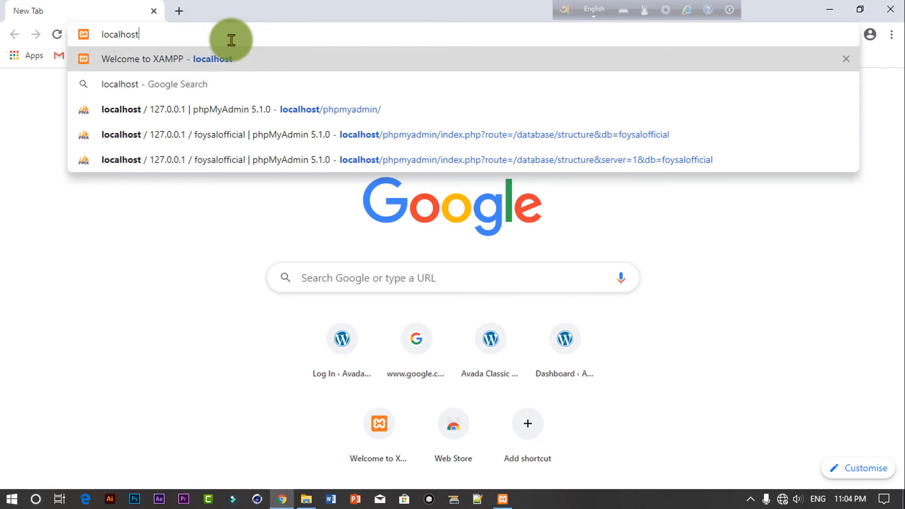
text(/)
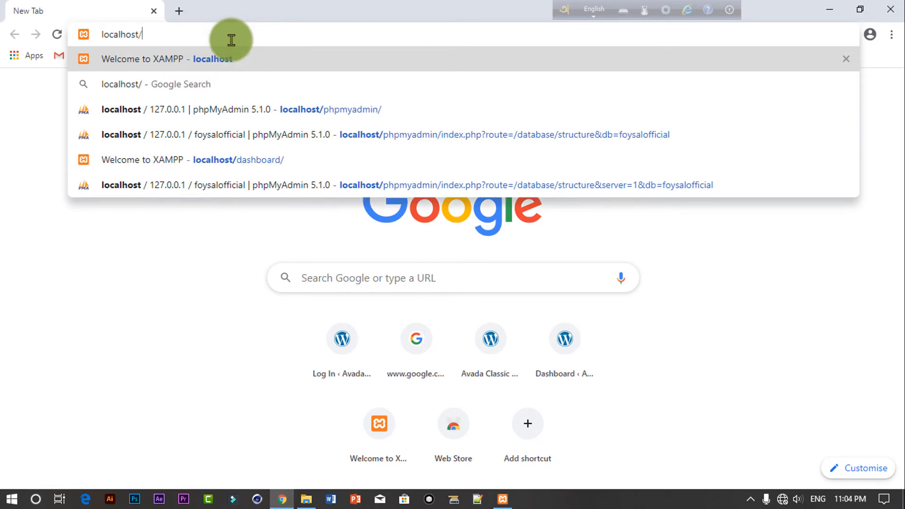
text(foysalofficial)
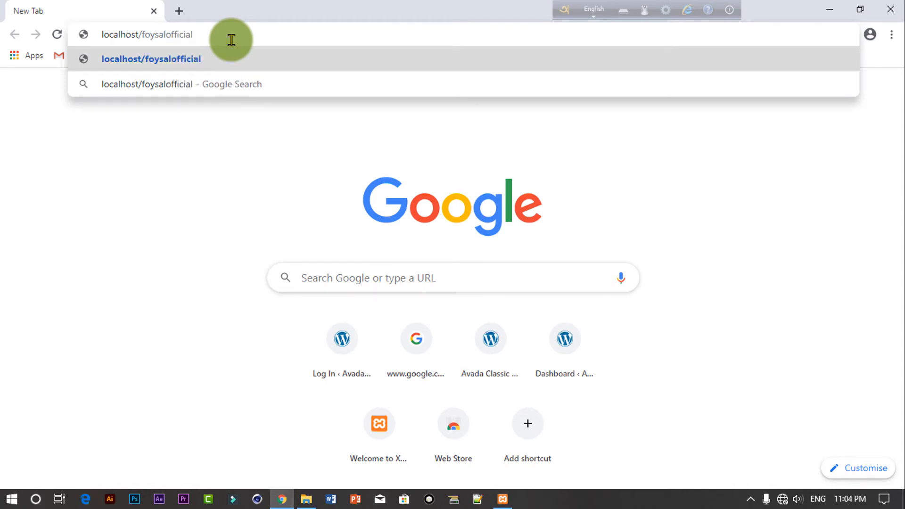
key(Return)
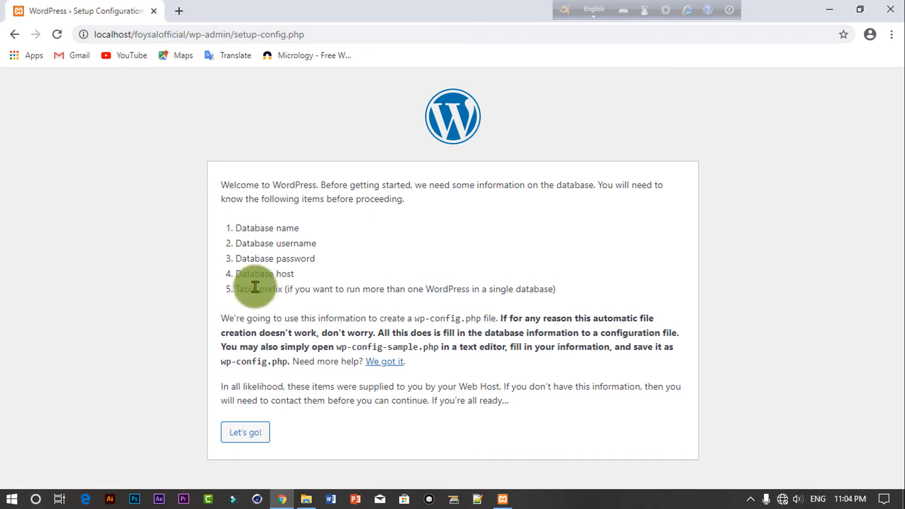
click(262, 431)
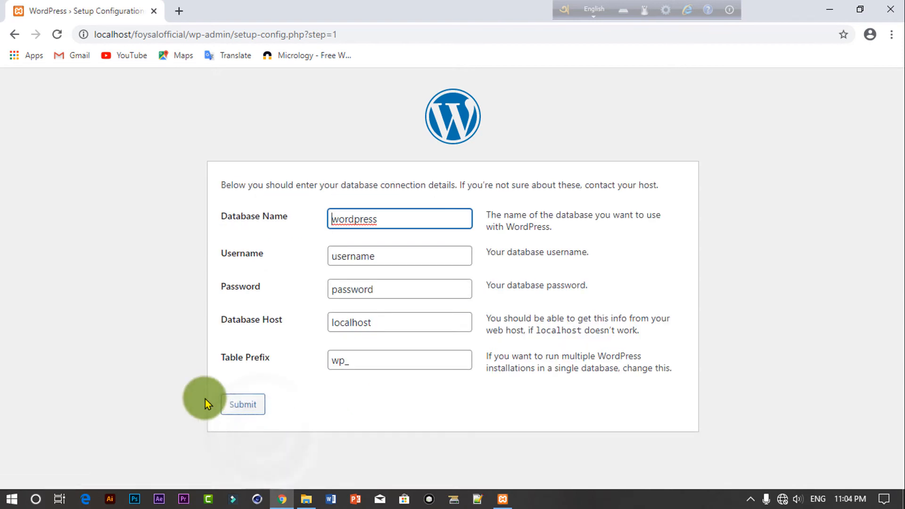
Step: Replace the default database name, username and password, keep localhost and wp_, and submit
drag(377, 218, 256, 228)
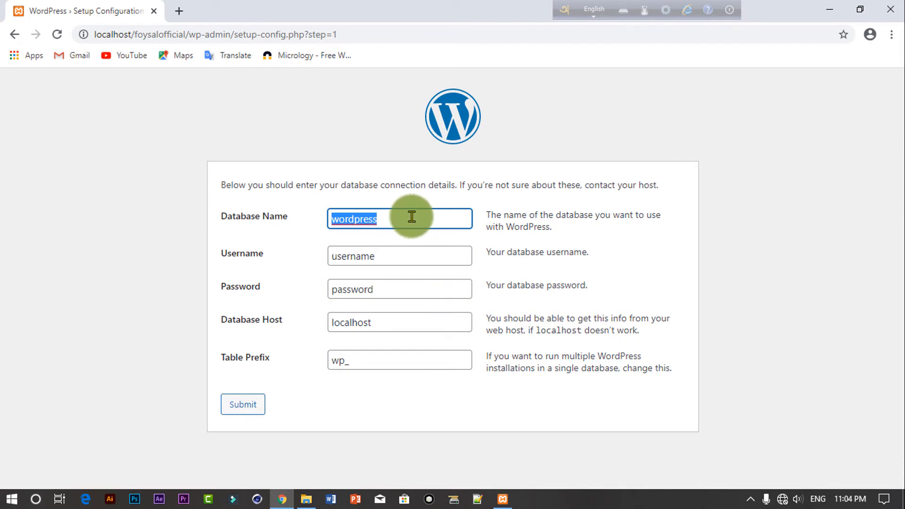
key(BackSpace)
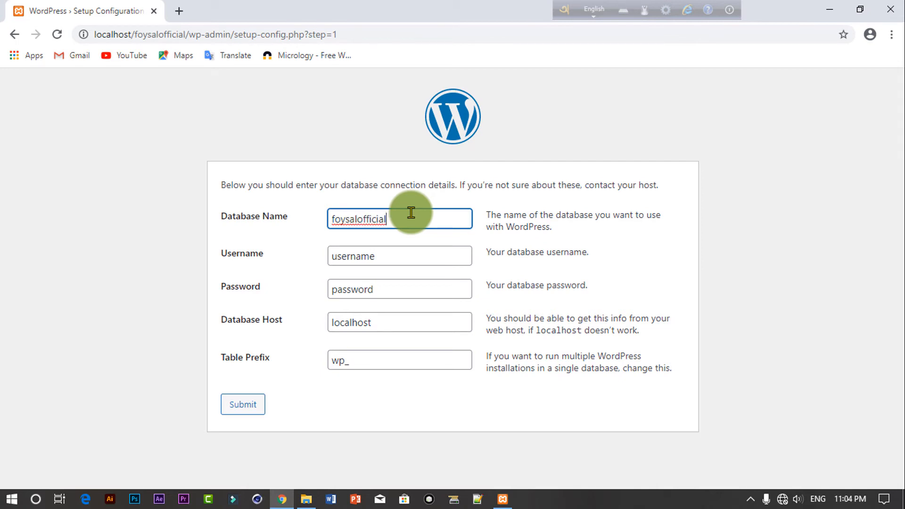
key(Tab)
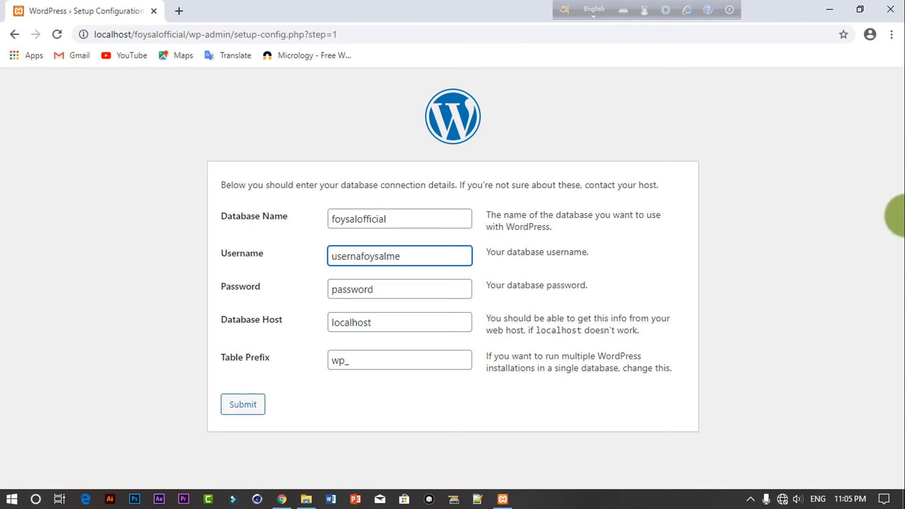
double_click(408, 250)
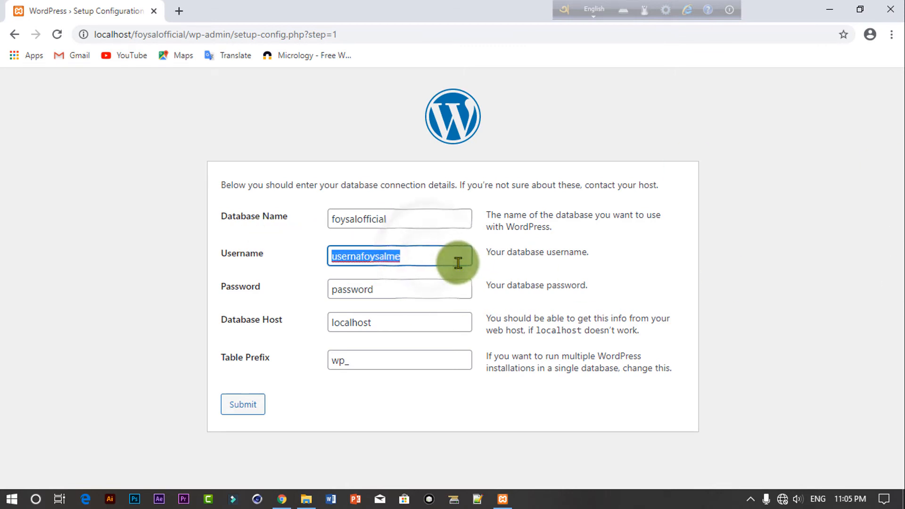
key(BackSpace)
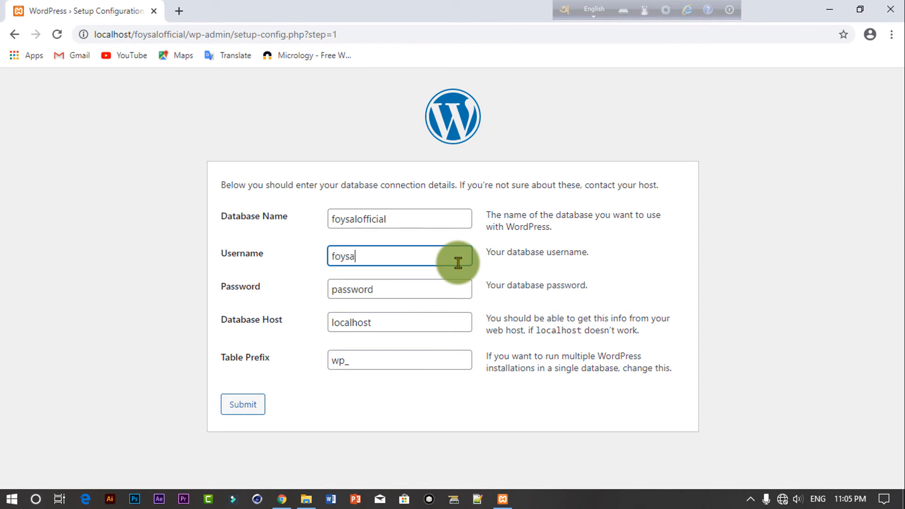
click(390, 291)
key(BackSpace)
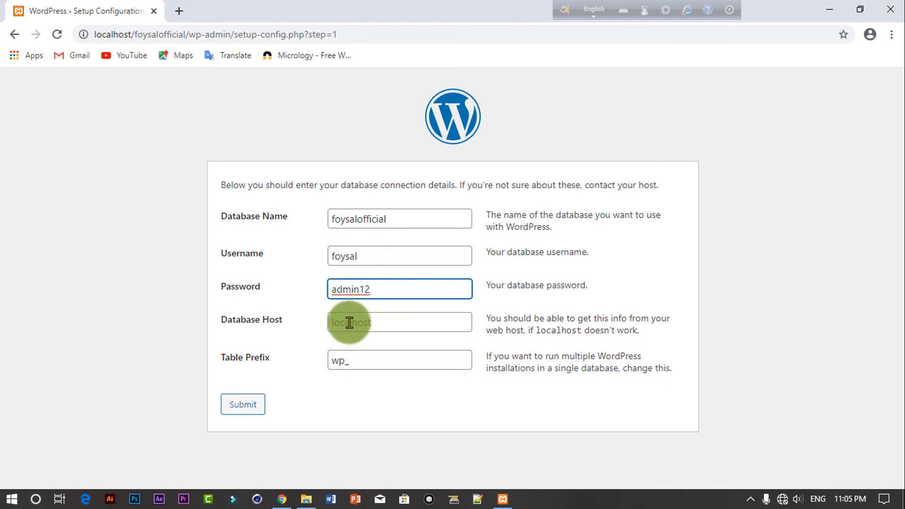
click(245, 407)
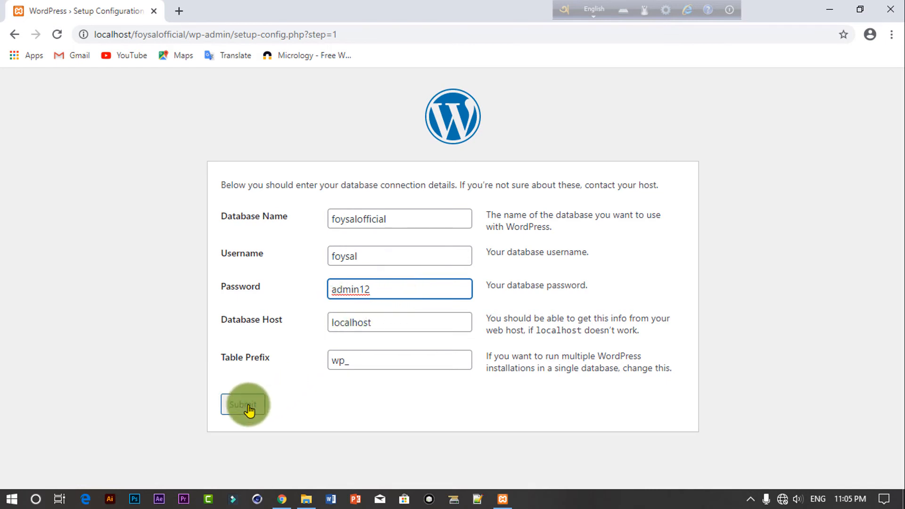
click(249, 410)
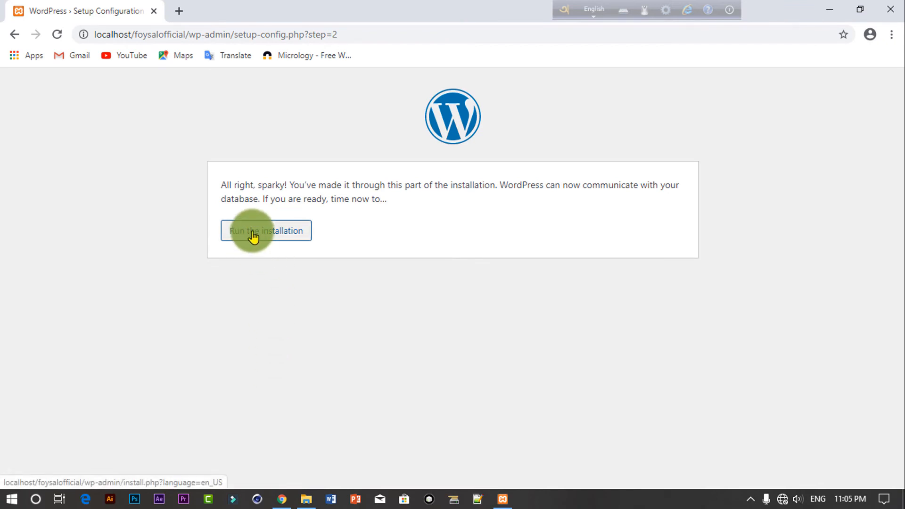
Step: Run the installation and enter the site title, correcting 'INFI IT' to INFO IT
click(281, 239)
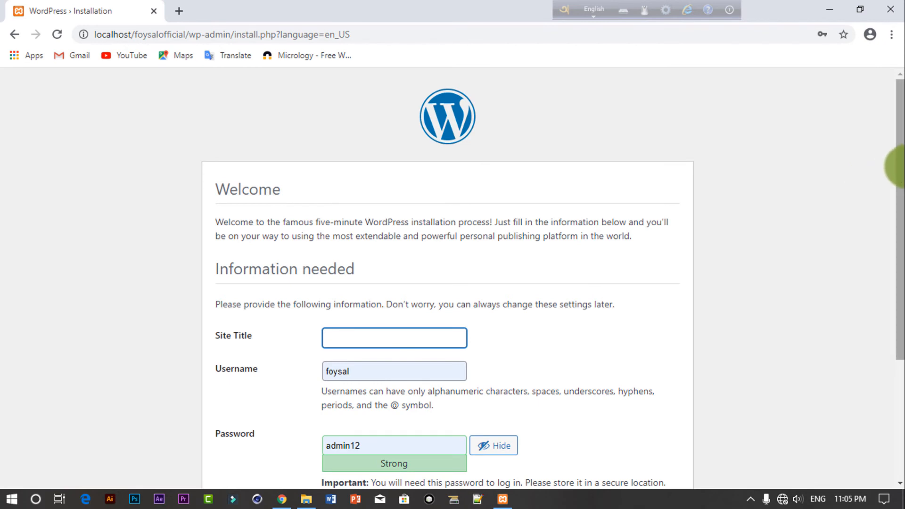
drag(898, 161, 897, 242)
click(396, 218)
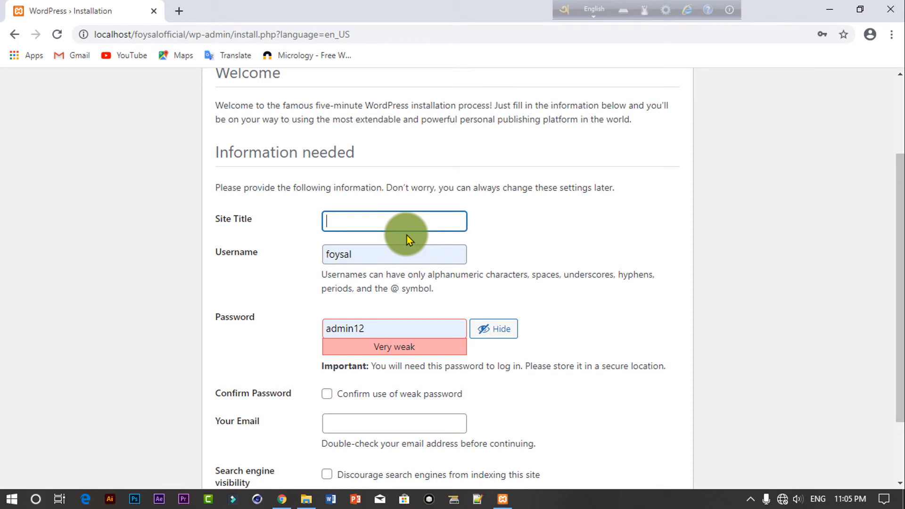
text(INFI IT)
double_click(341, 221)
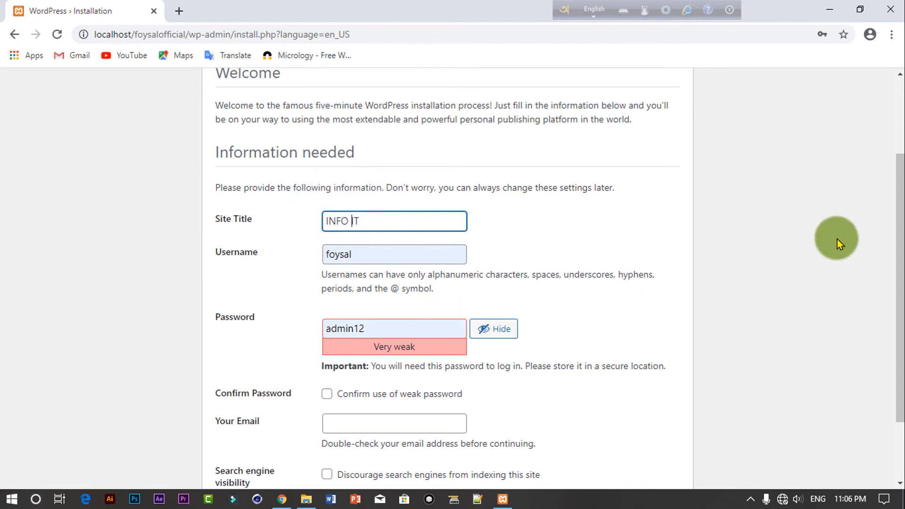
Step: Confirm use of the weak password, fill in the admin e-mail and install WordPress
scroll(877, 236, down, 2)
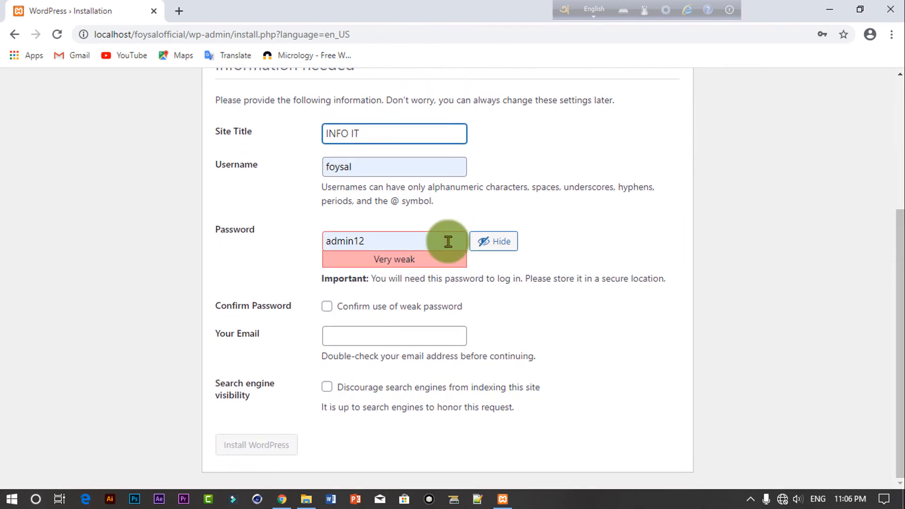
click(404, 241)
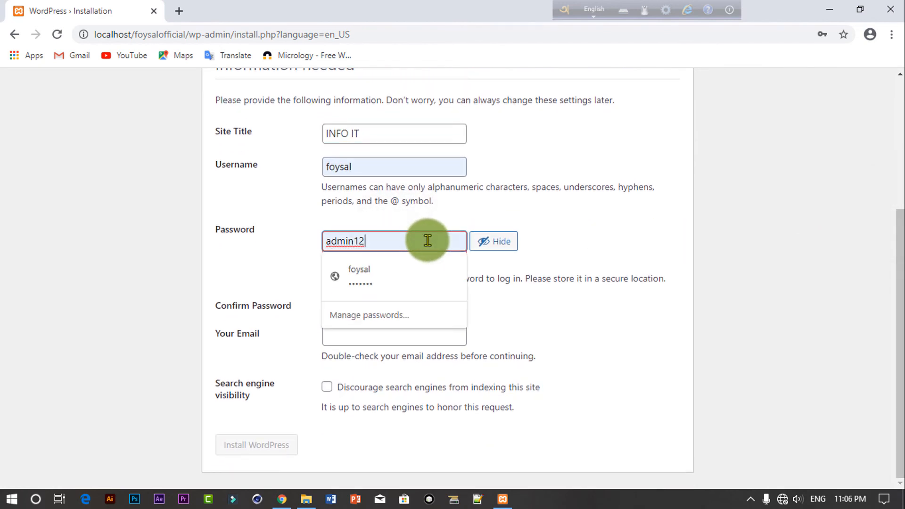
click(609, 239)
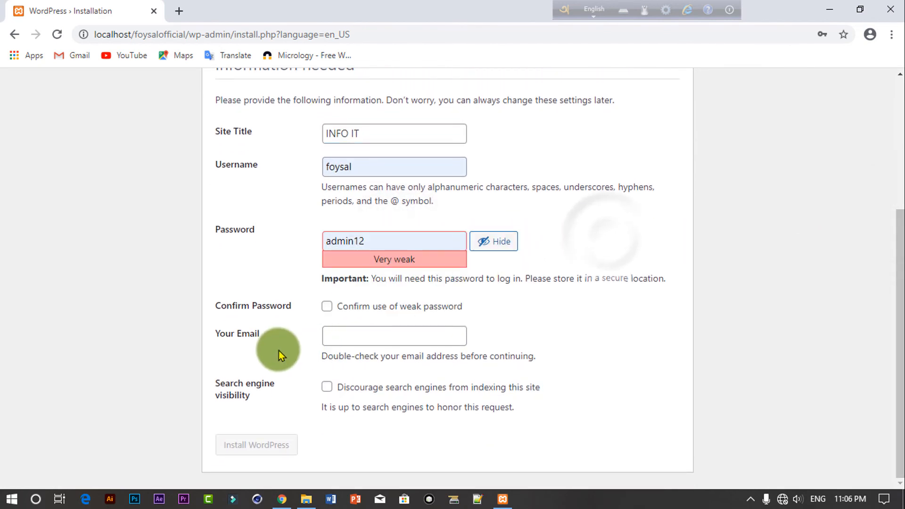
click(326, 309)
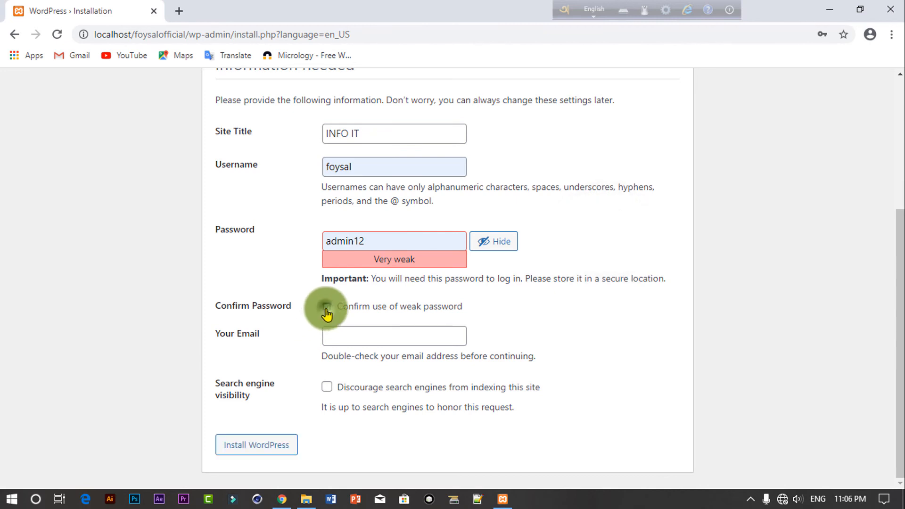
click(388, 336)
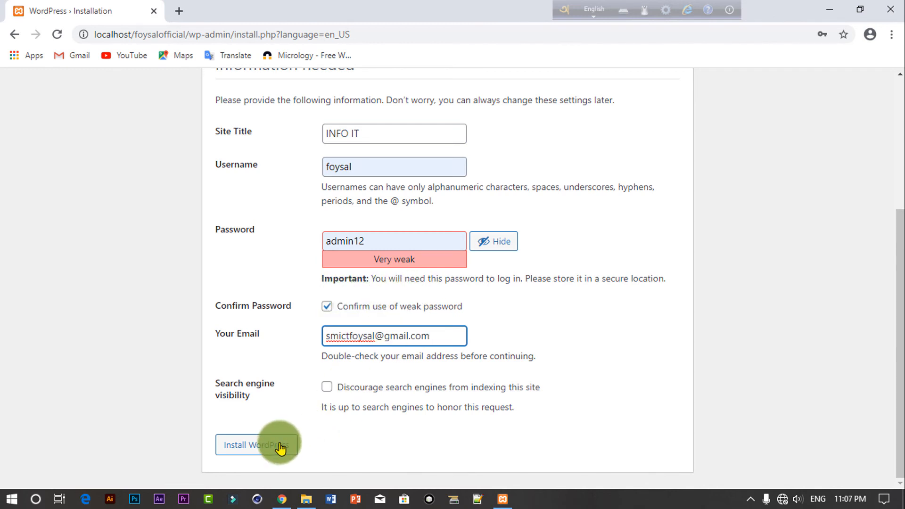
click(280, 447)
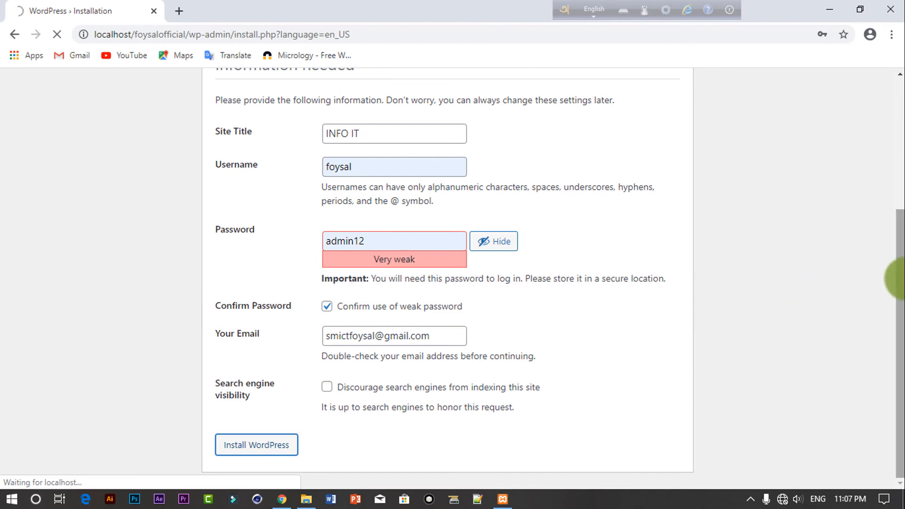
mouse_move(900, 269)
mouse_down()
mouse_move(900, 198)
mouse_move(897, 263)
mouse_up()
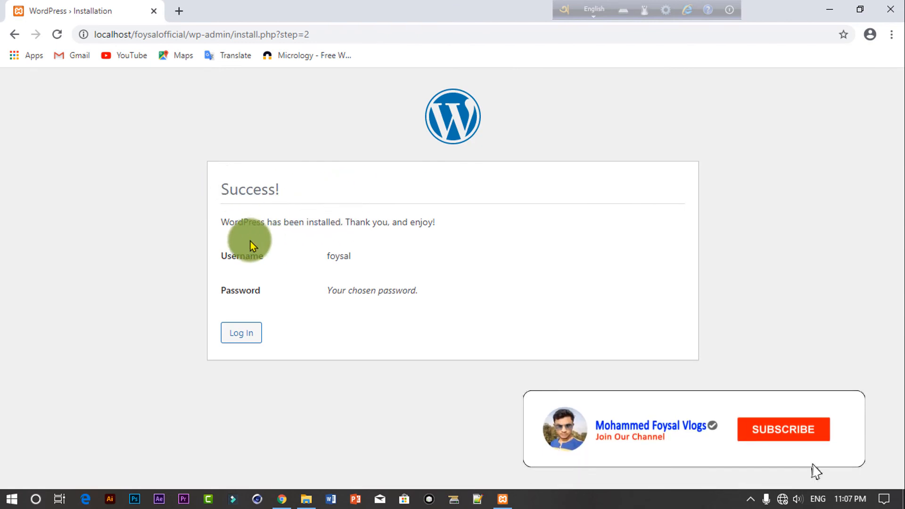
Step: Log in to INFO IT, then trim the admin URL to open the front page with Hello world!
click(249, 331)
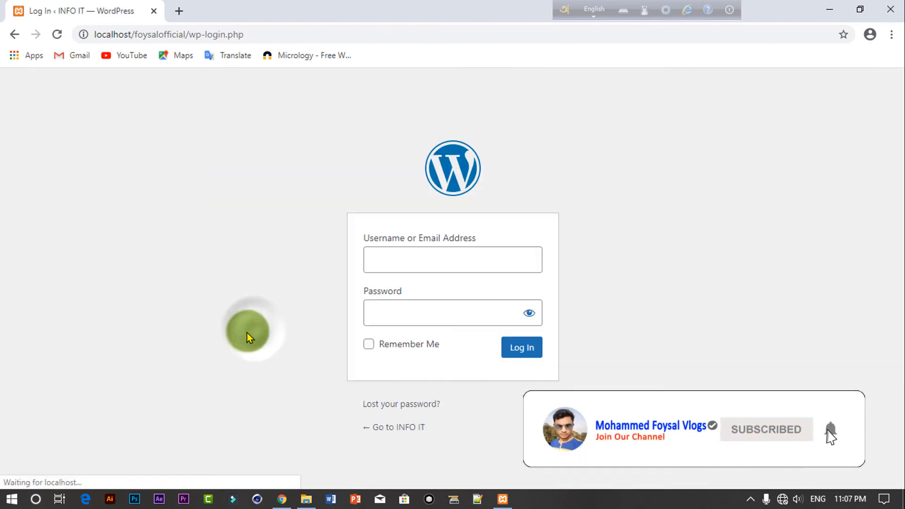
click(523, 351)
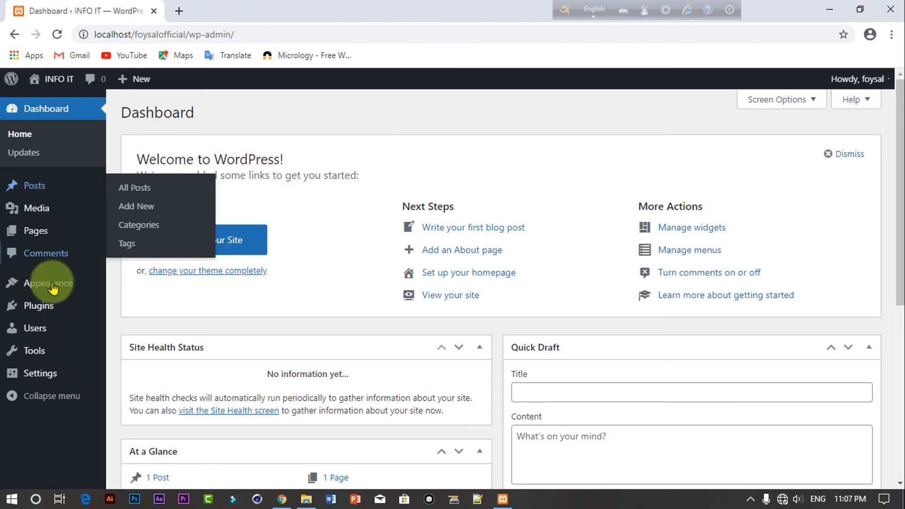
click(240, 33)
click(243, 33)
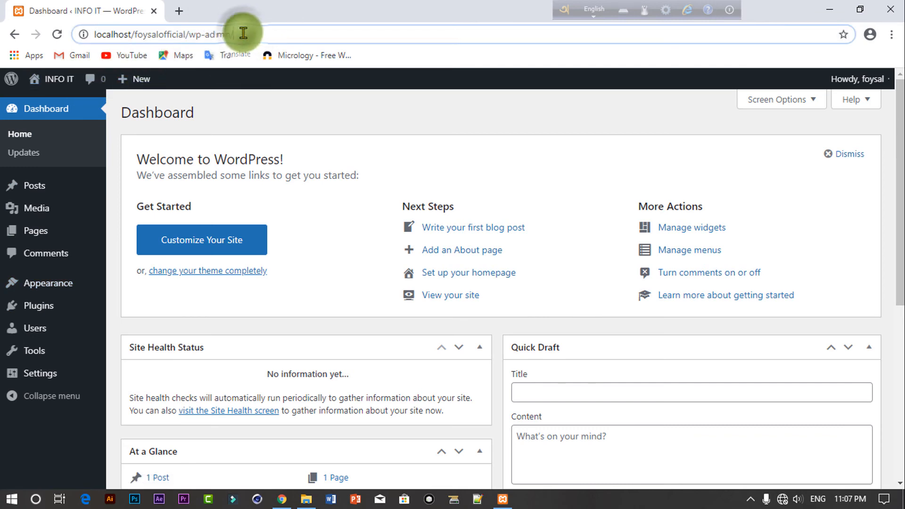
key(BackSpace)
key(BackSpace)
key(BackSpace)
key(BackSpace)
key(BackSpace)
key(BackSpace)
key(BackSpace)
key(BackSpace)
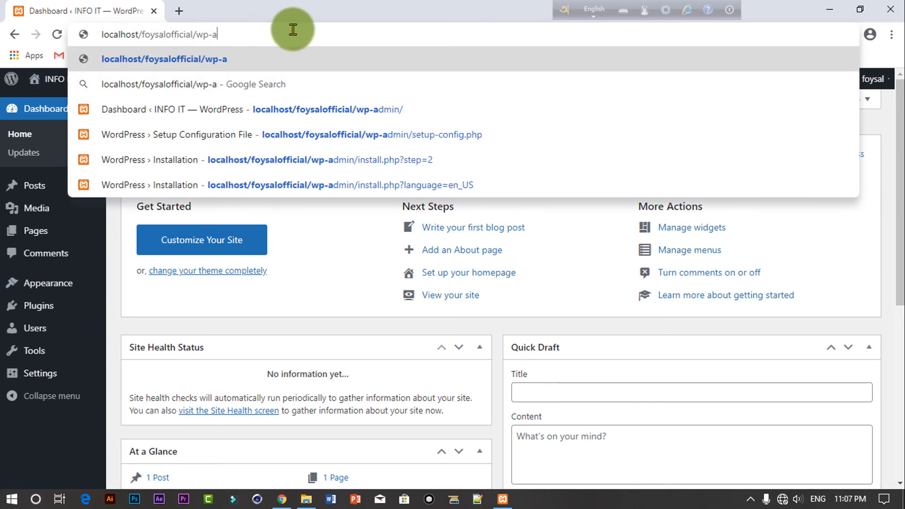
key(BackSpace)
key(Return)
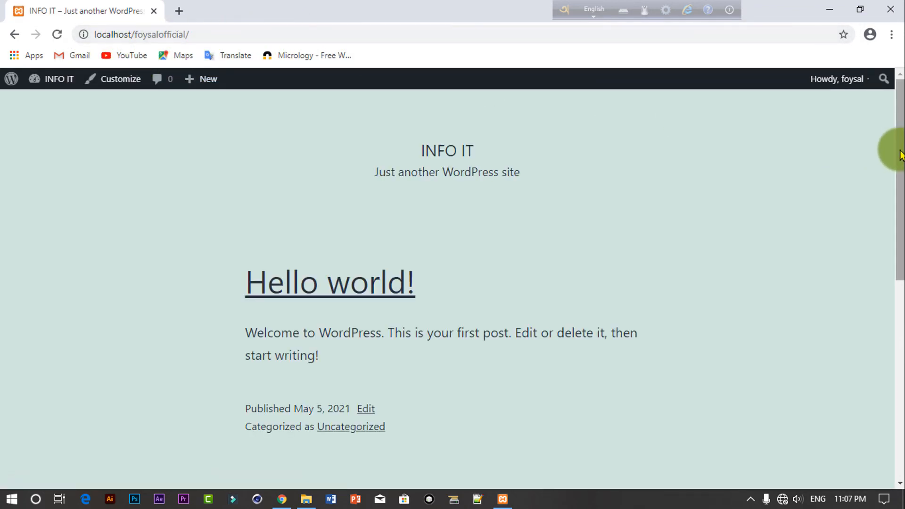
drag(899, 151, 1, 246)
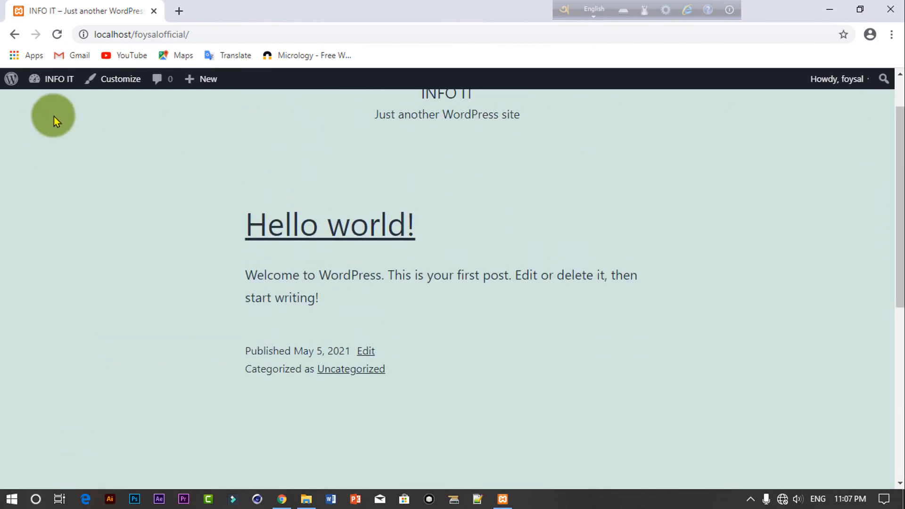
Step: Add wp to the site URL and open the Dashboard wp-admin/ suggestion
click(204, 34)
click(205, 34)
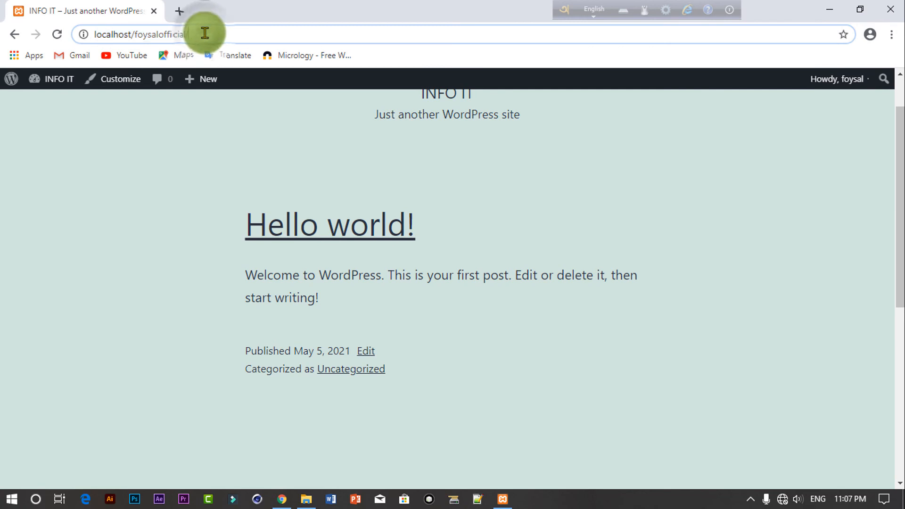
text(ad)
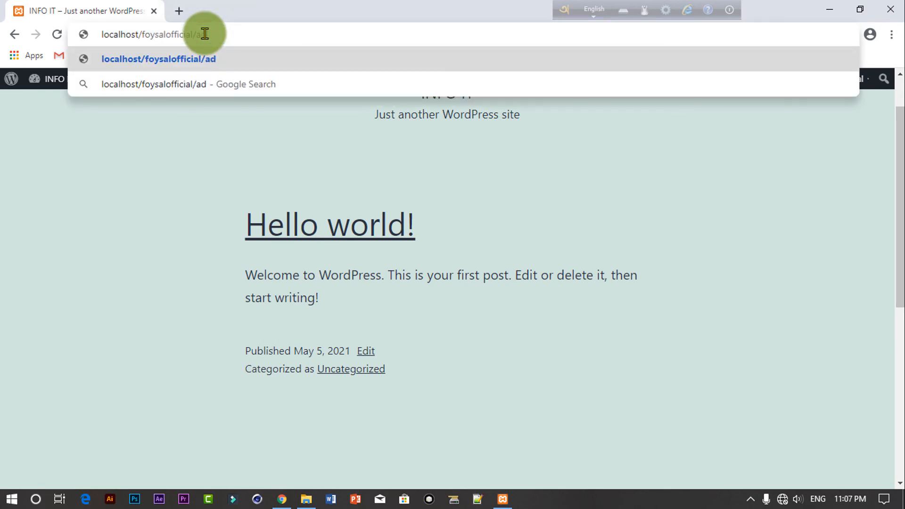
key(BackSpace)
key(BackSpace)
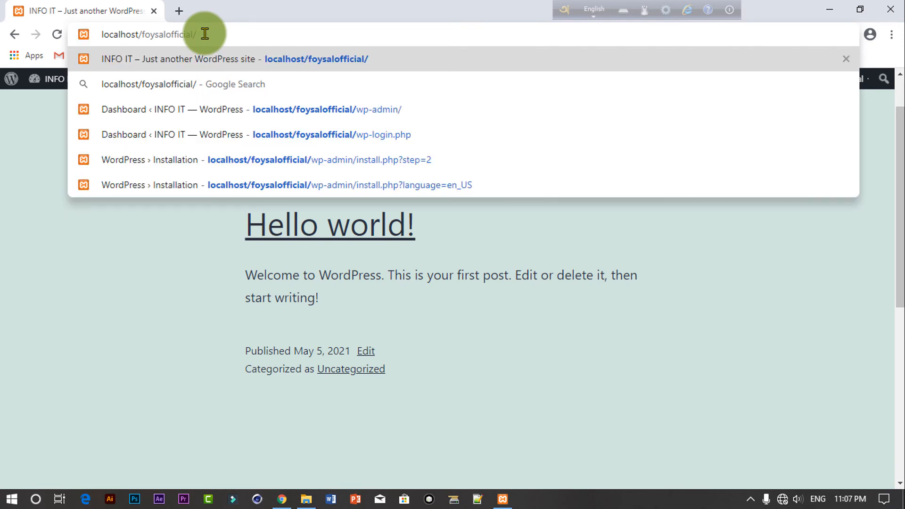
text(wp-admin/)
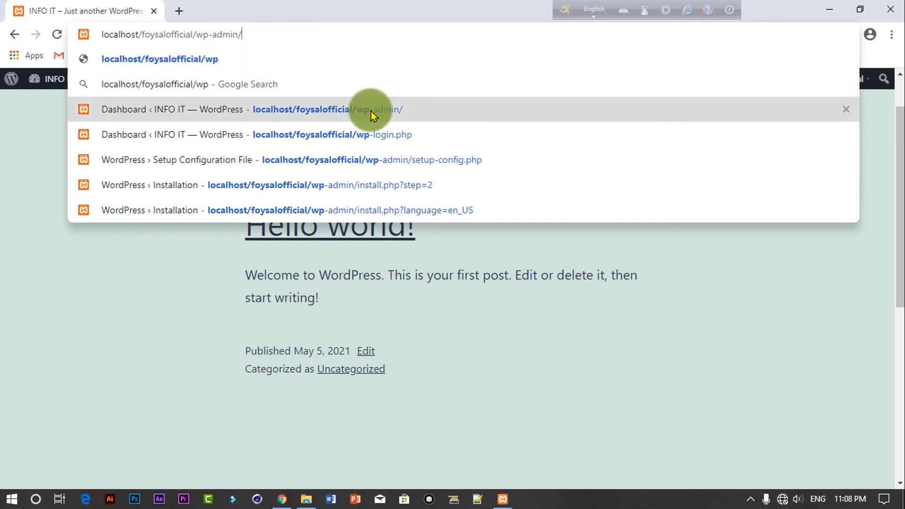
click(370, 111)
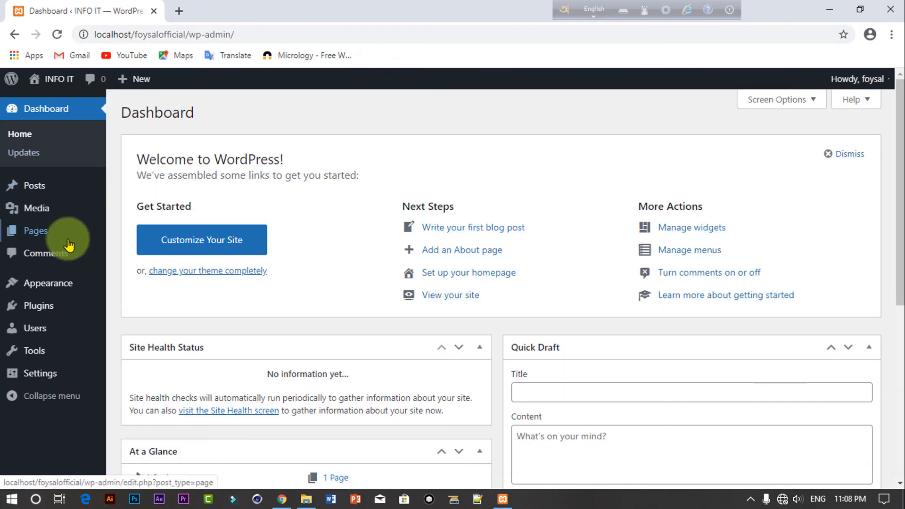
Step: Go to Appearance > Themes > Add New > Upload Theme and browse Local Disk (F:) for the zip
mouse_move(43, 305)
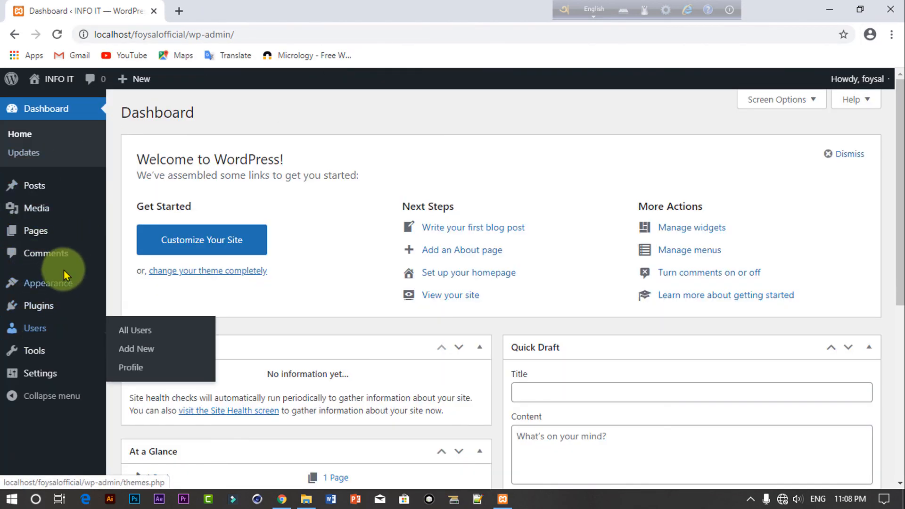
mouse_move(54, 285)
click(125, 288)
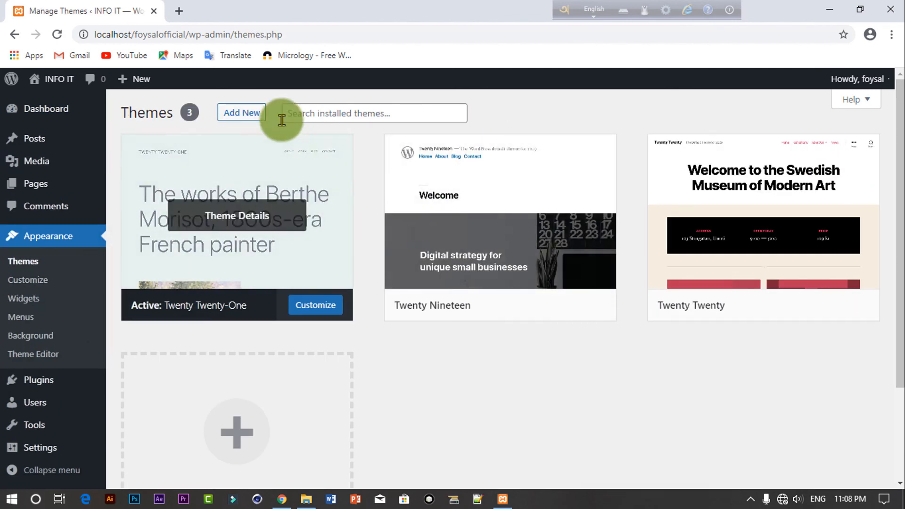
click(251, 114)
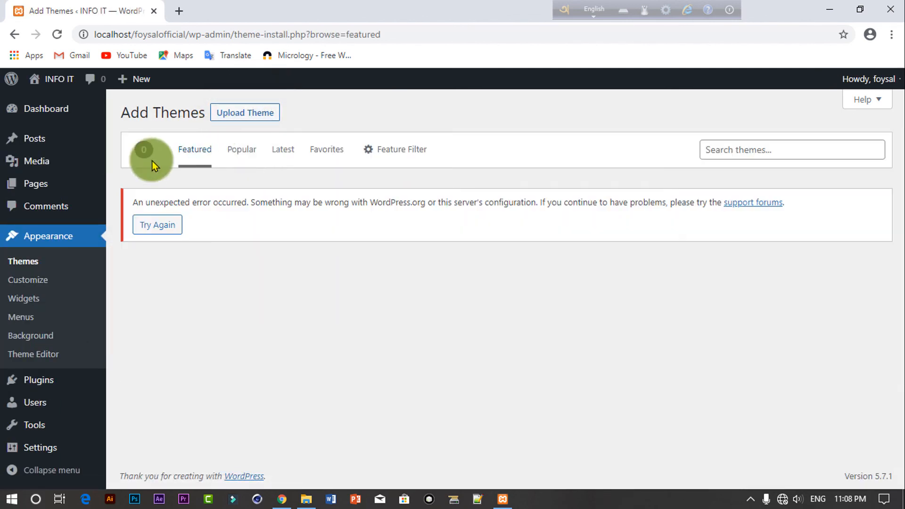
click(265, 112)
click(417, 234)
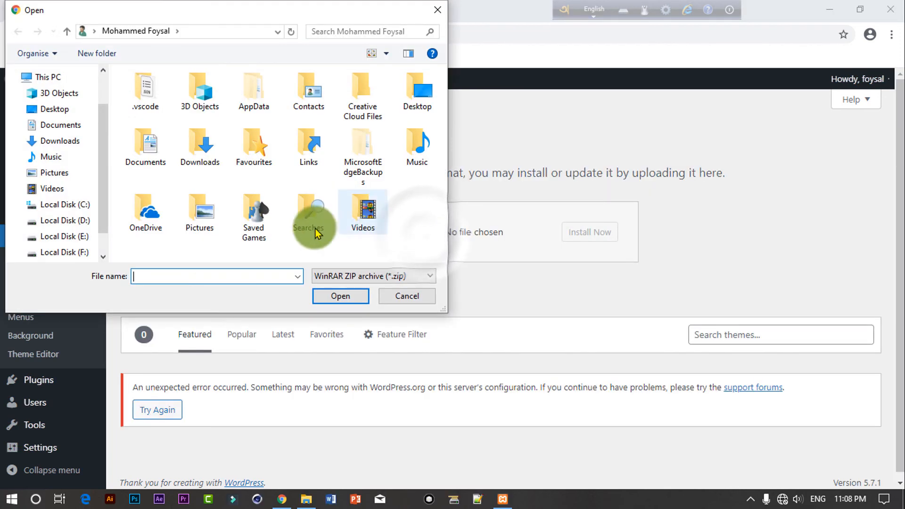
click(75, 252)
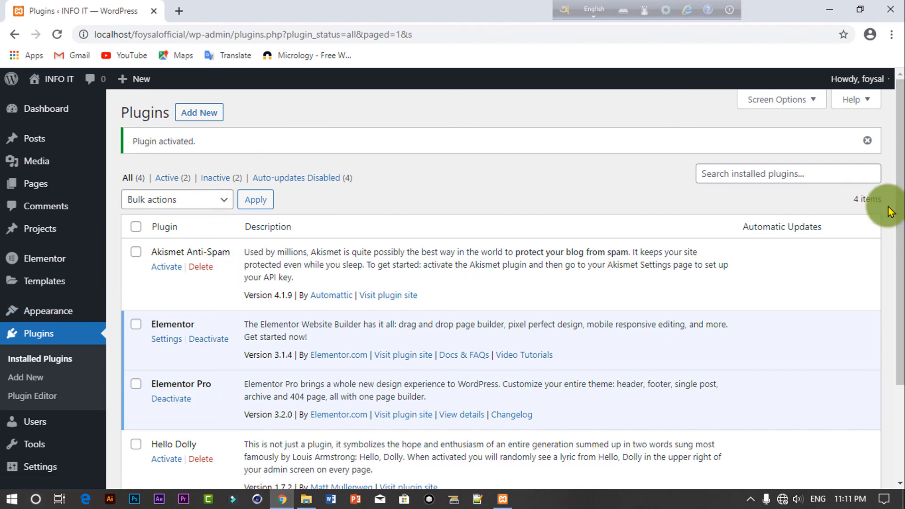
Step: Delete plugins.php from the URL to reload wp-admin/, showing Elementor 3.1.4 and Elementor Pro 3.2.0
drag(902, 205, 902, 291)
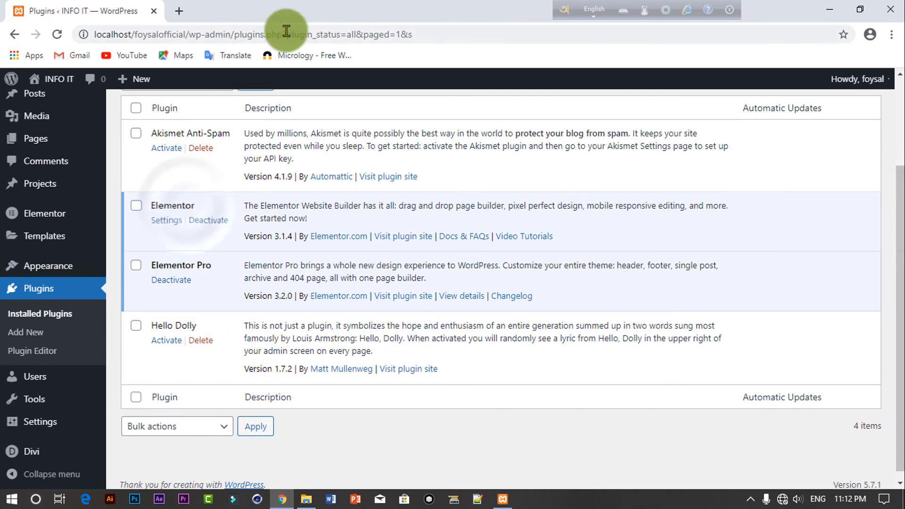
drag(422, 34, 234, 41)
key(BackSpace)
key(Return)
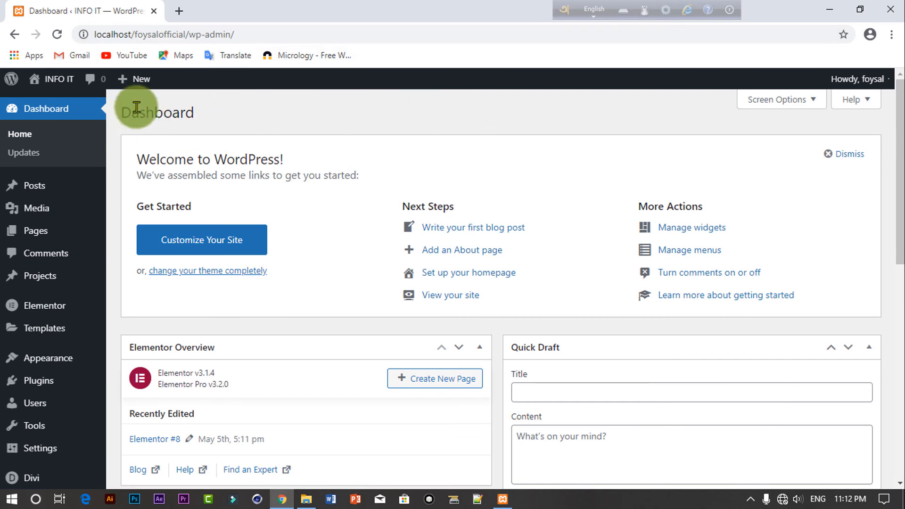
Step: Remove wp-admin/ from the URL to view the Divi-themed front page with Hello world!
drag(240, 34, 190, 33)
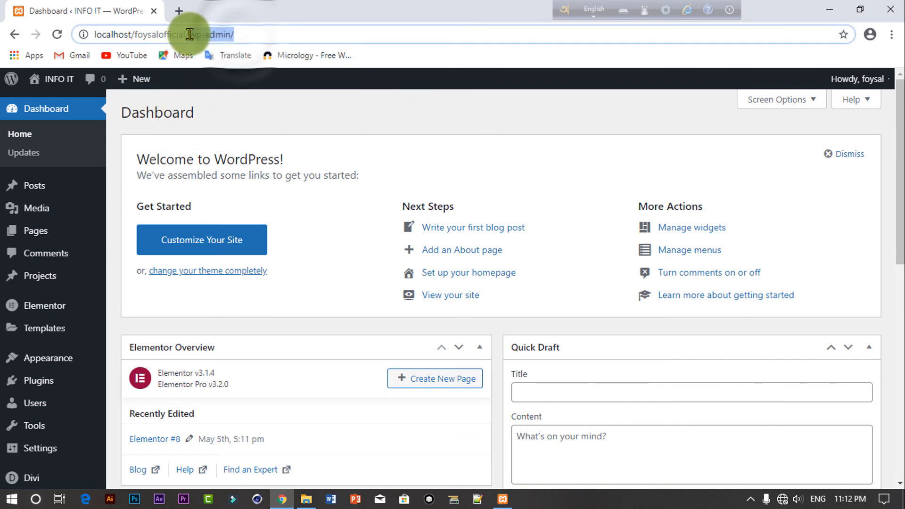
key(BackSpace)
key(Return)
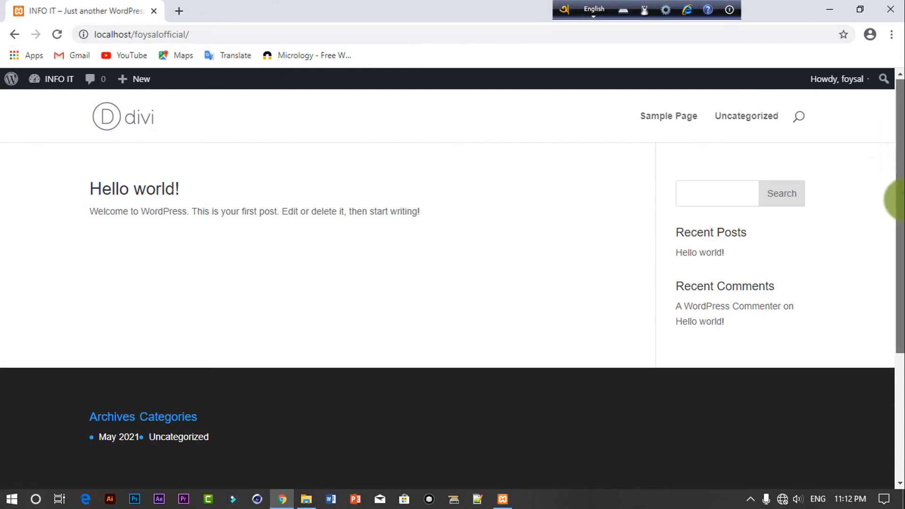
mouse_move(896, 196)
mouse_down()
mouse_move(889, 344)
mouse_move(895, 182)
mouse_up()
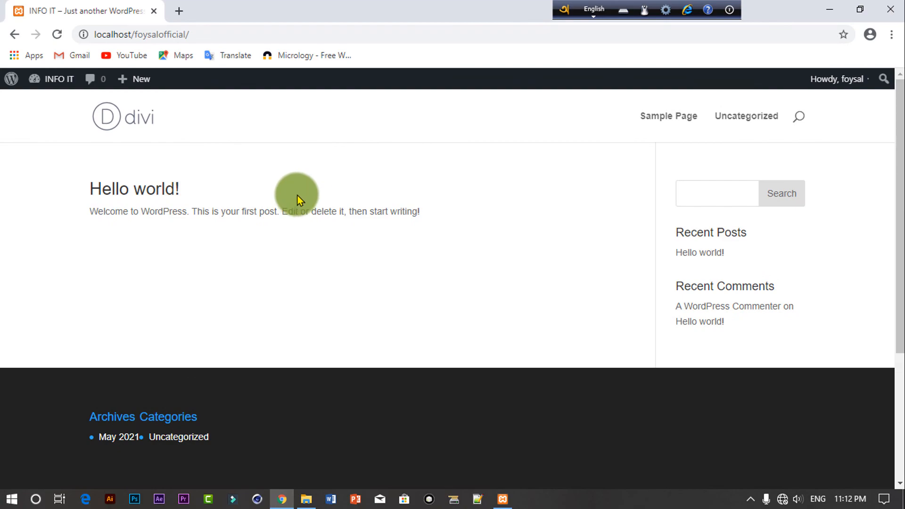